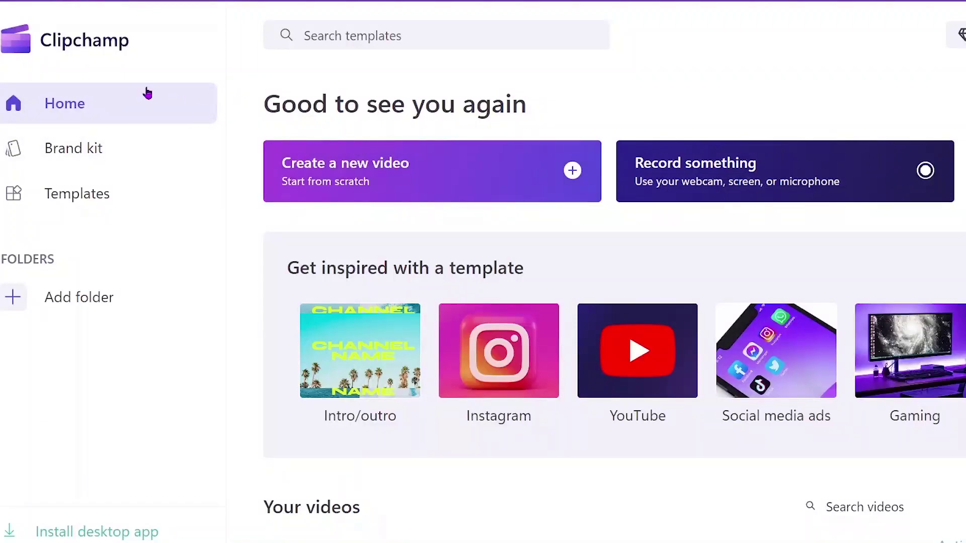
Search Windows for "cli" to locate the Clipchamp app, and close the search
key(super)
text(dl)
text(i)
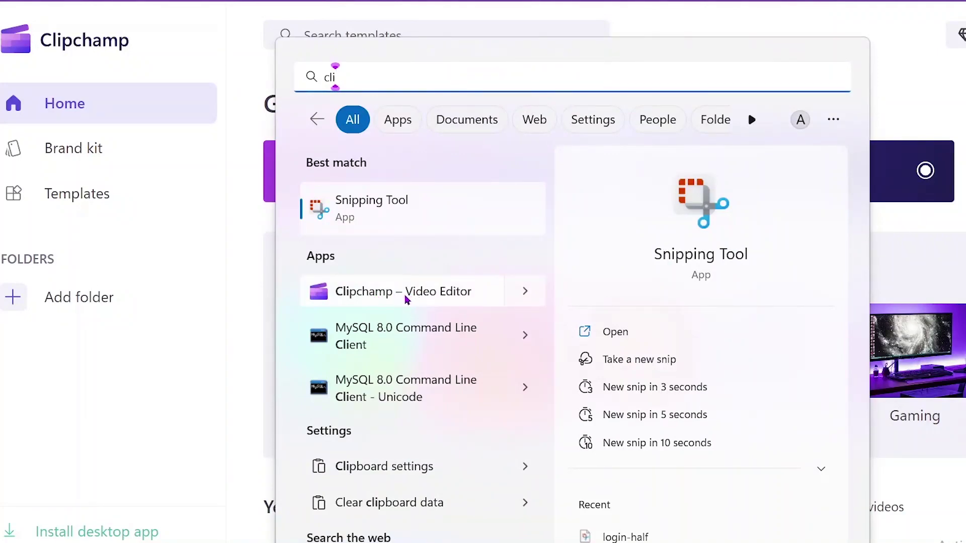
key(BackSpace)
key(BackSpace)
key(BackSpace)
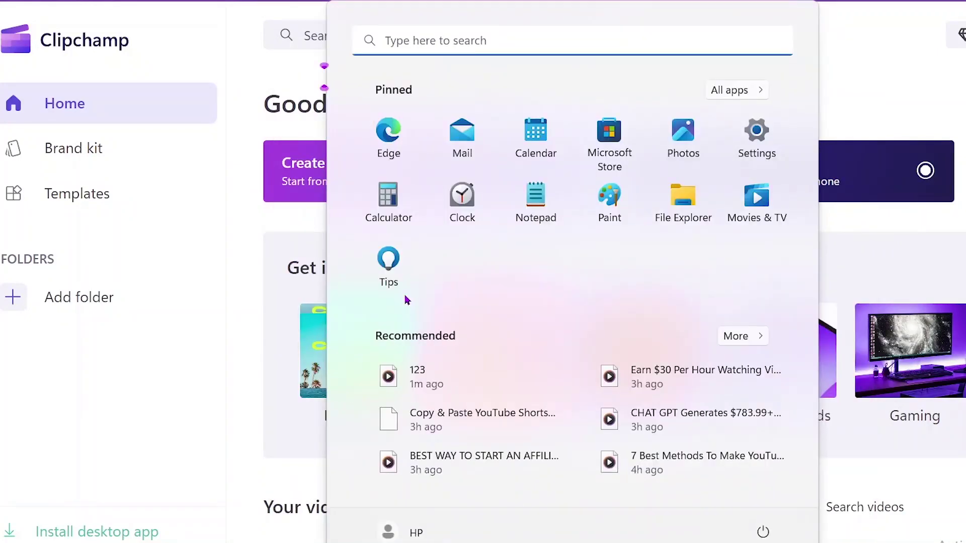
key(Escape)
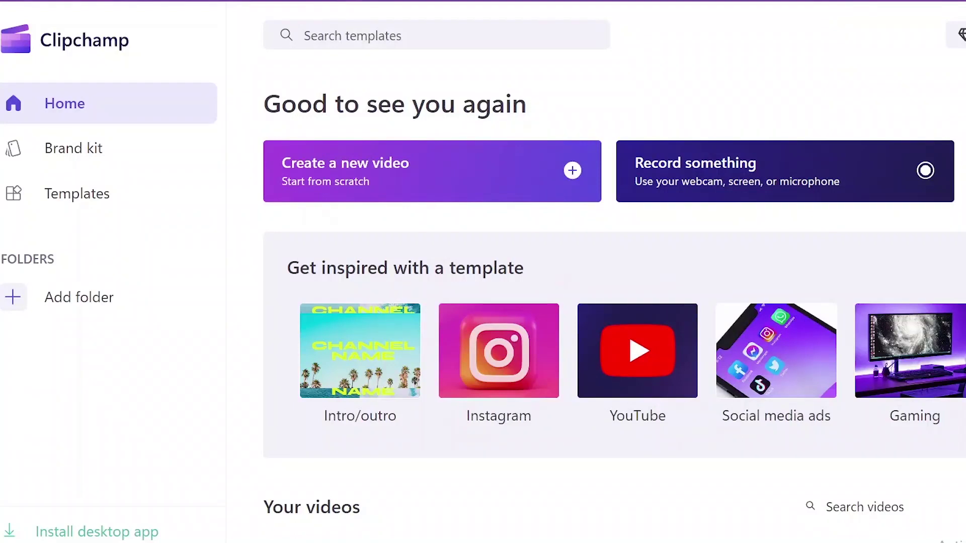
Create a new video project from scratch
click(401, 164)
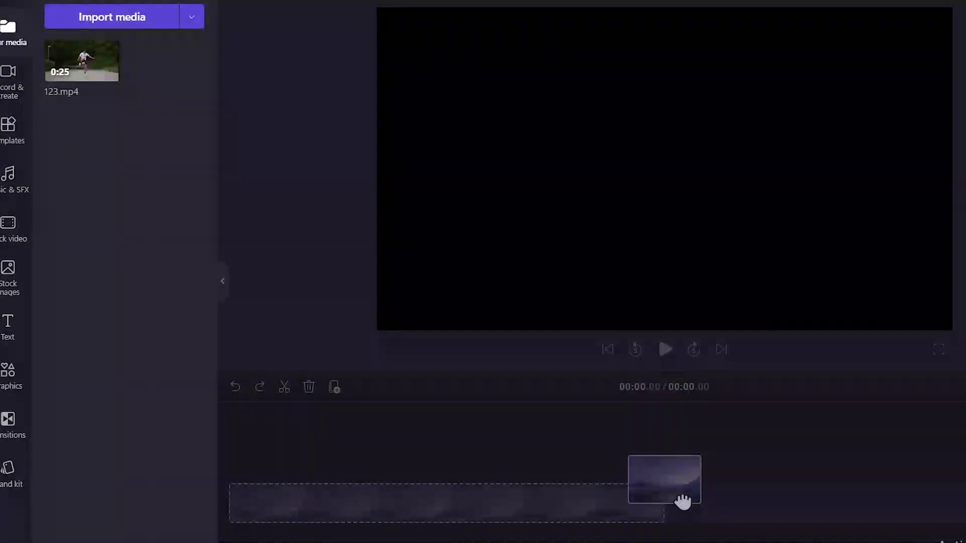
drag(681, 501, 574, 459)
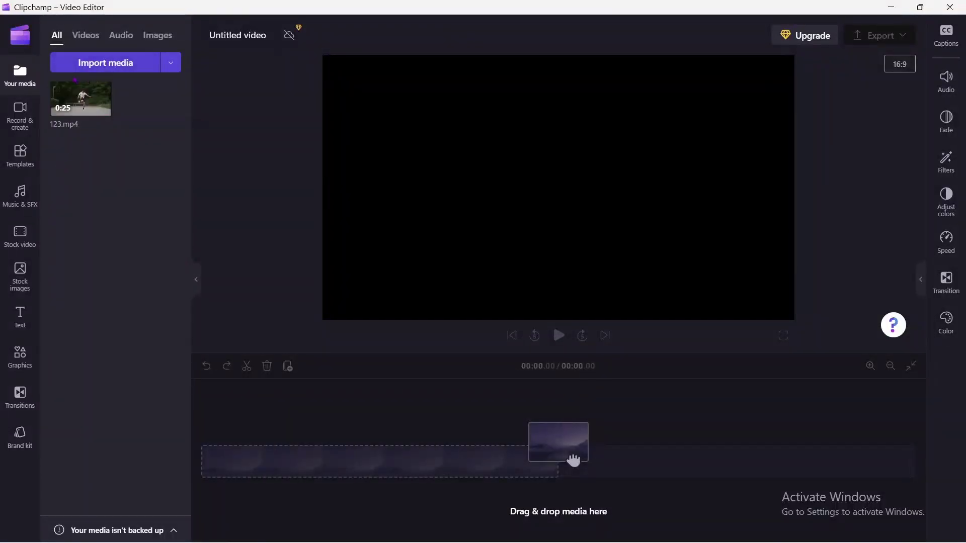
Look through the media import dialog, the recording and text-to-speech options, the template categories, and the music and sound effects library
click(117, 69)
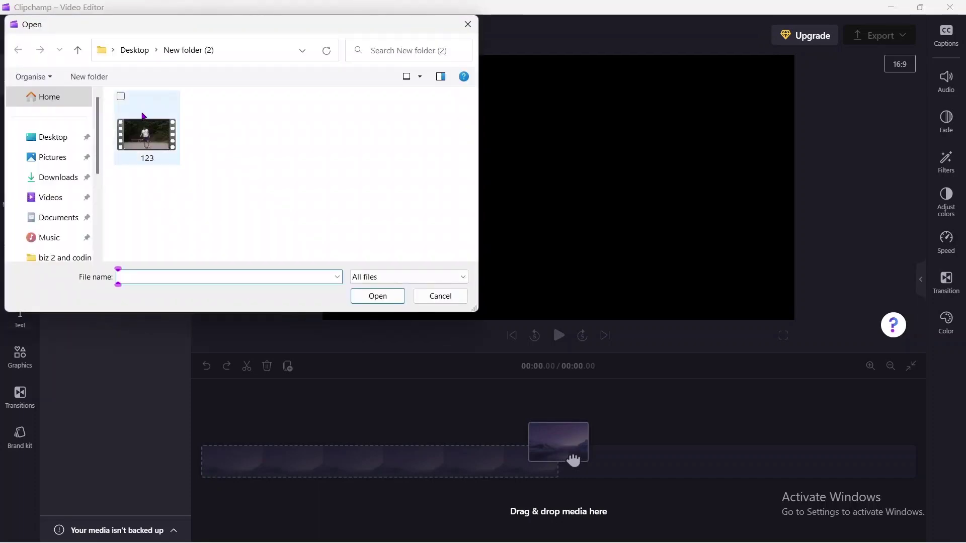
click(468, 25)
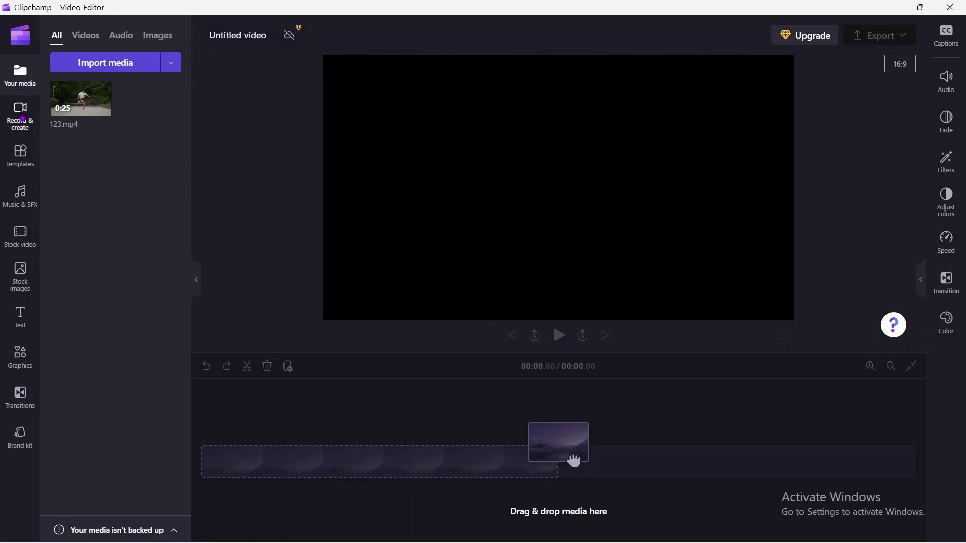
click(21, 117)
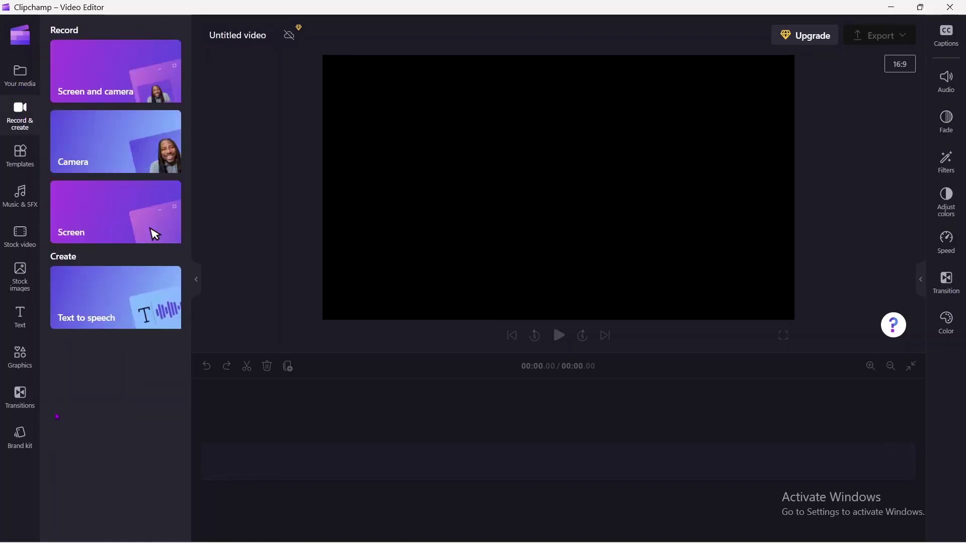
click(20, 156)
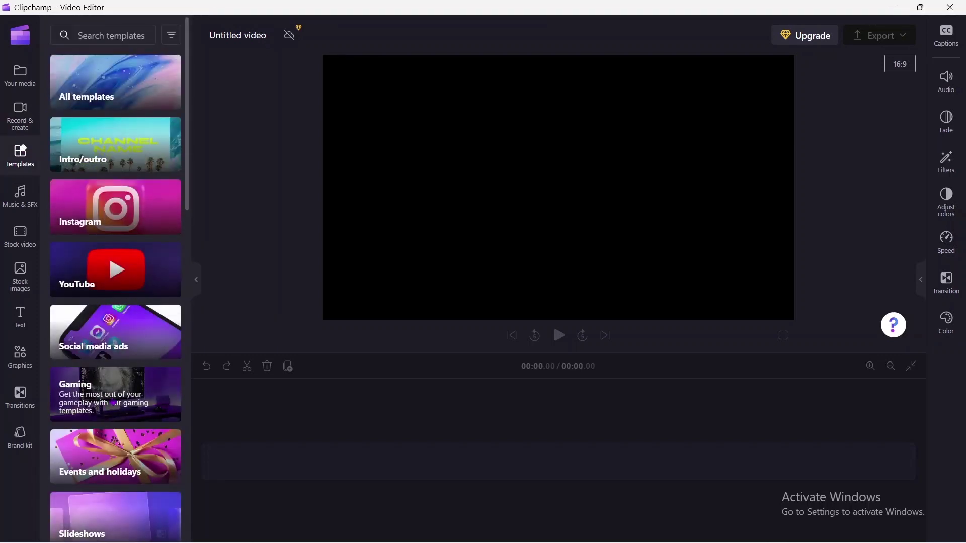
scroll(116, 352, down, 10)
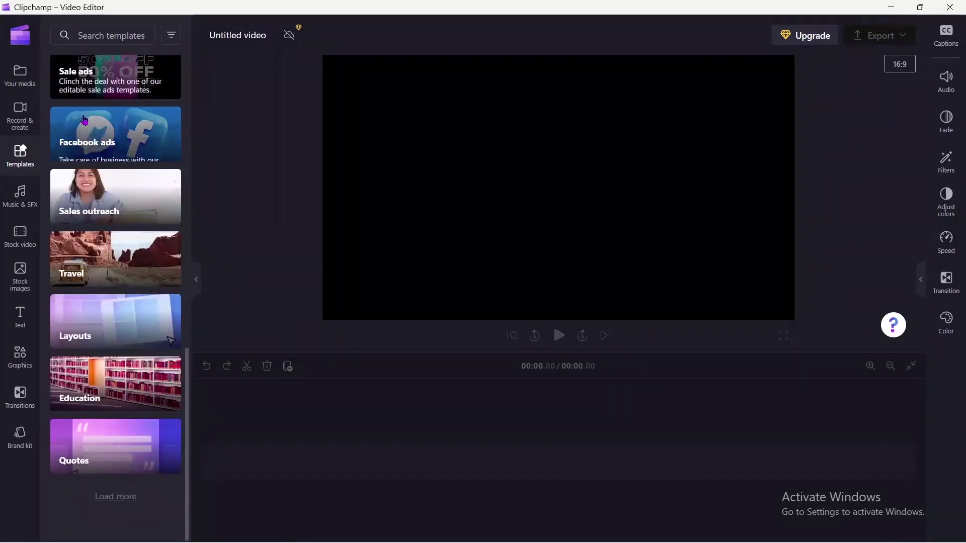
click(20, 195)
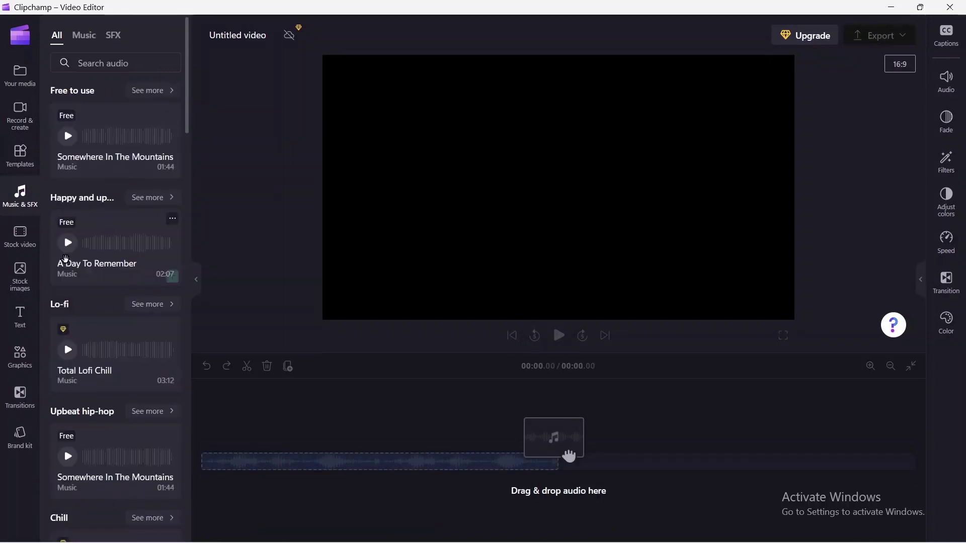
mouse_move(98, 470)
drag(569, 456, 569, 456)
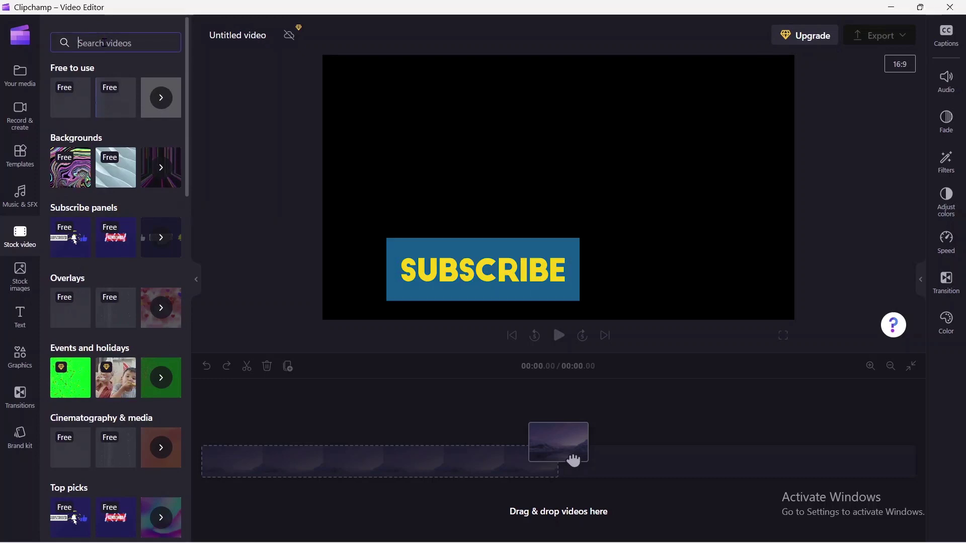
Search the stock videos for "happy" and preview one of the clips
click(104, 43)
text(happy)
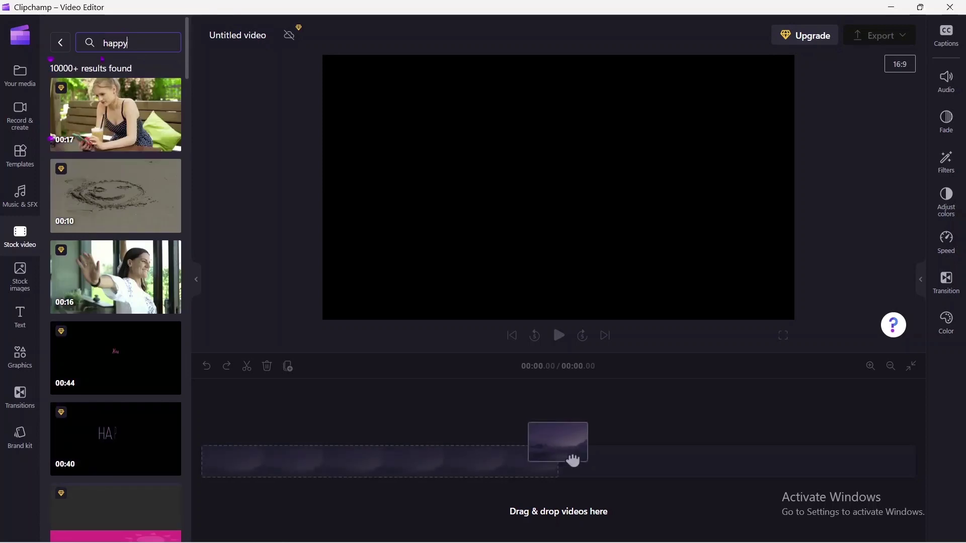
mouse_move(109, 280)
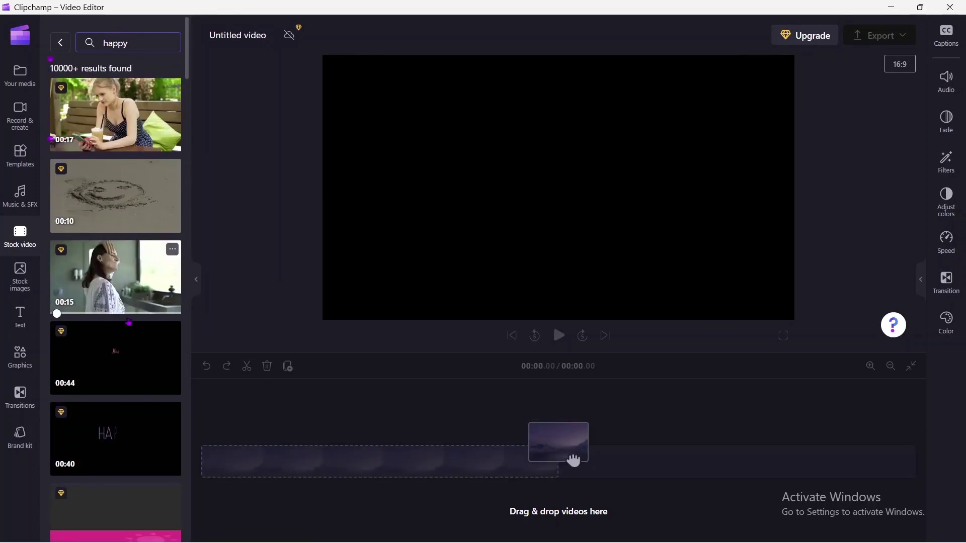
Search the stock images for "cofee"
click(20, 284)
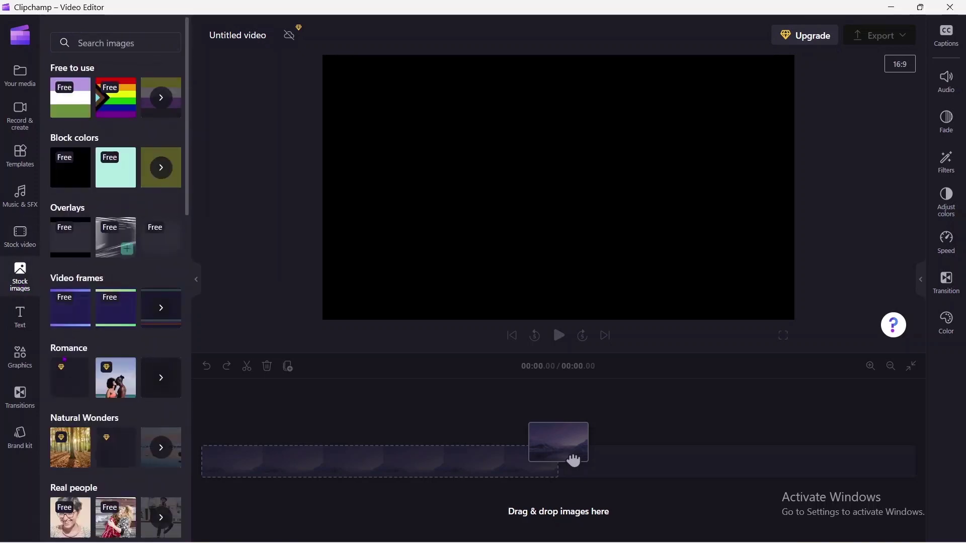
click(106, 38)
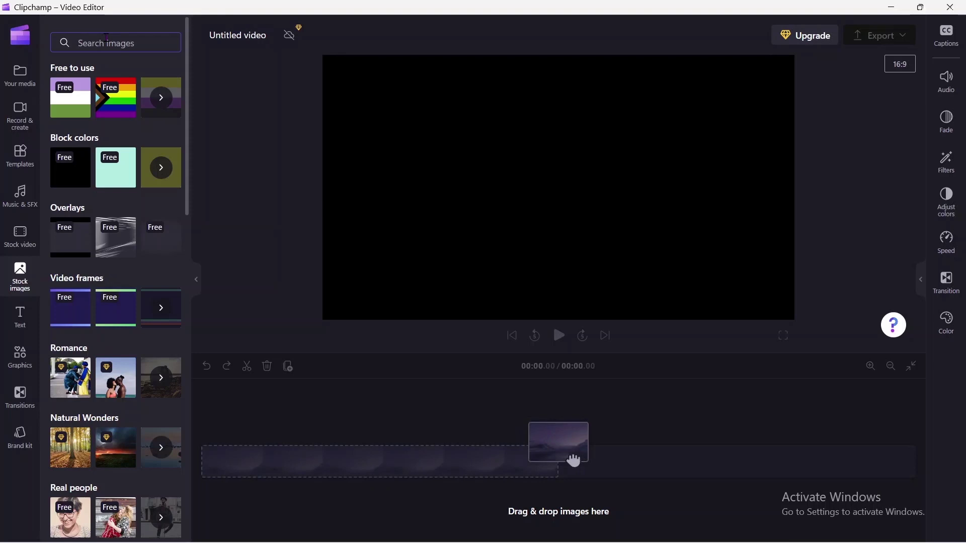
text(q)
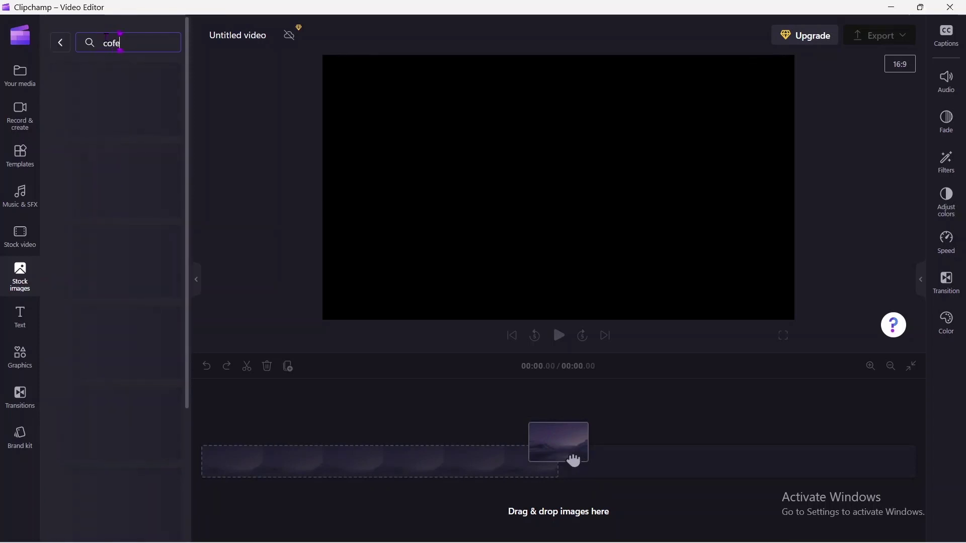
text(ofee)
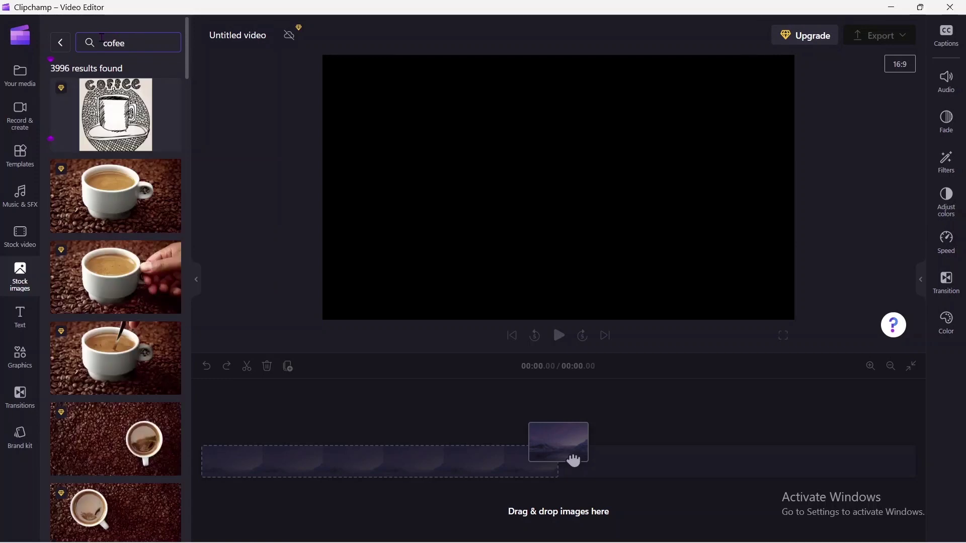
drag(574, 461, 574, 460)
Look through the text section, the graphics with their shape categories, and the full range of transitions
drag(20, 317, 495, 459)
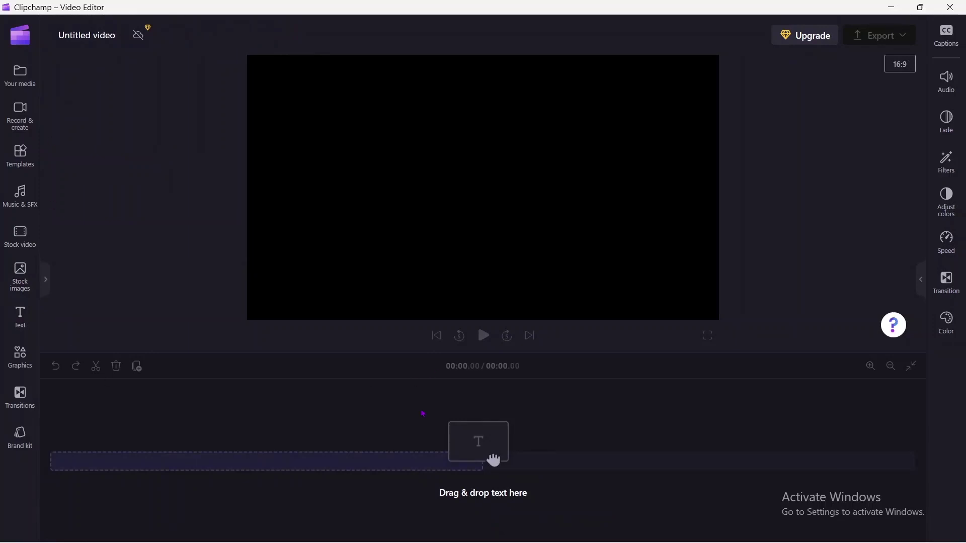
click(29, 368)
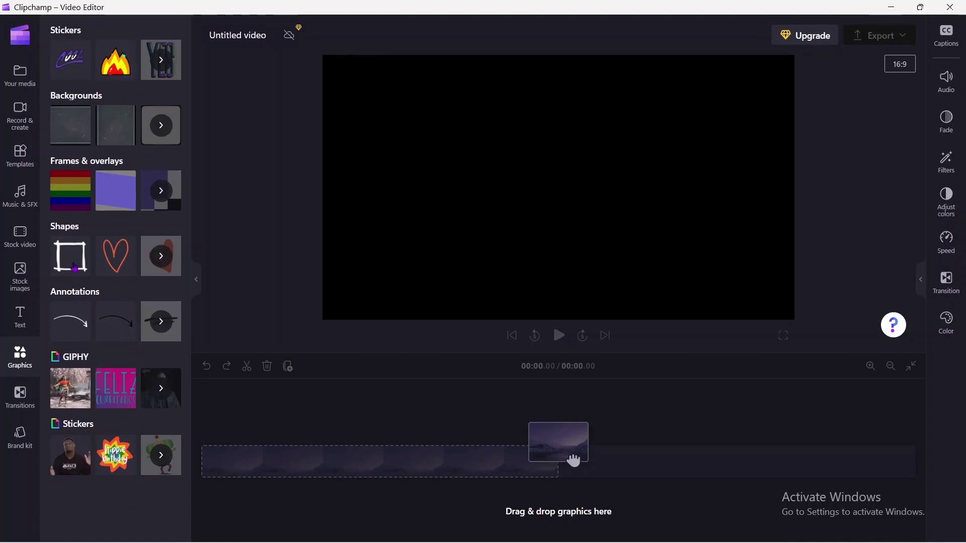
click(175, 260)
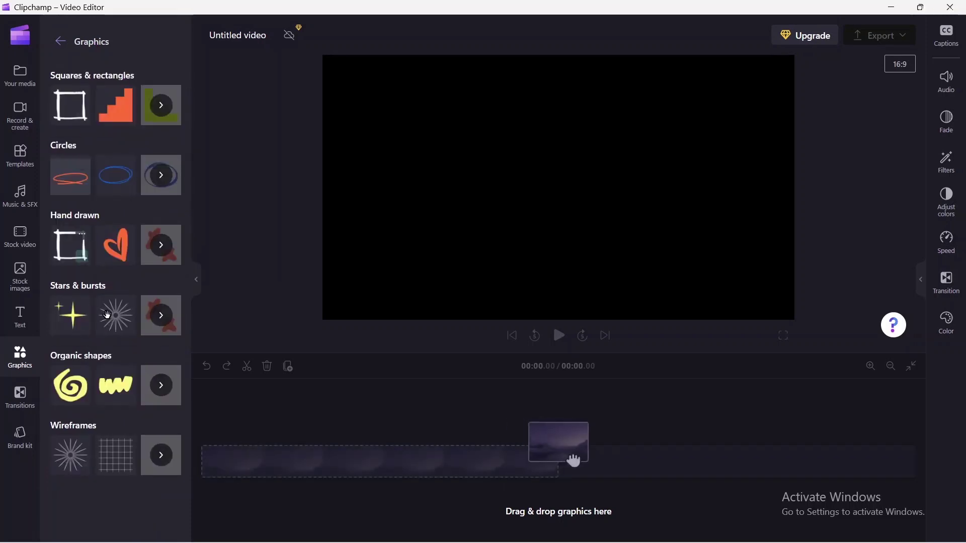
click(24, 407)
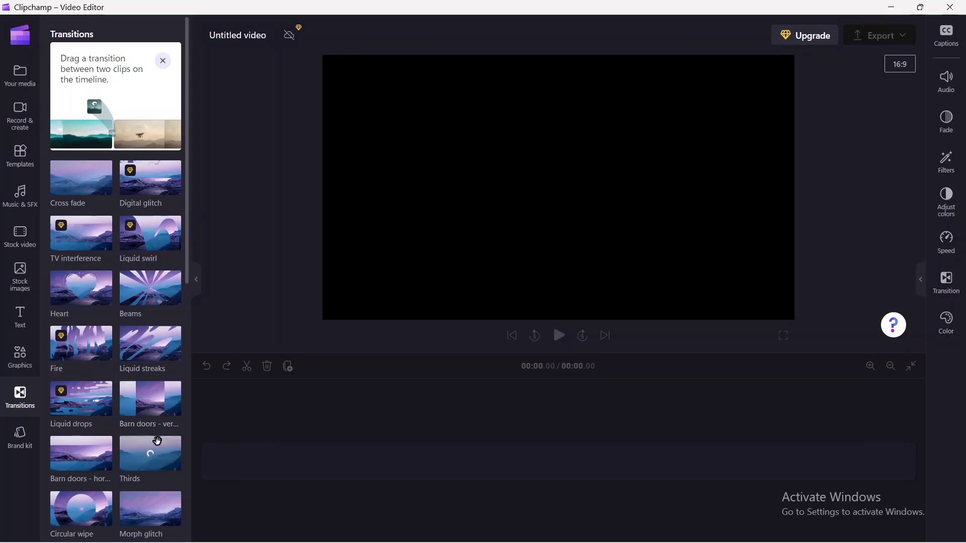
scroll(160, 436, down, 10)
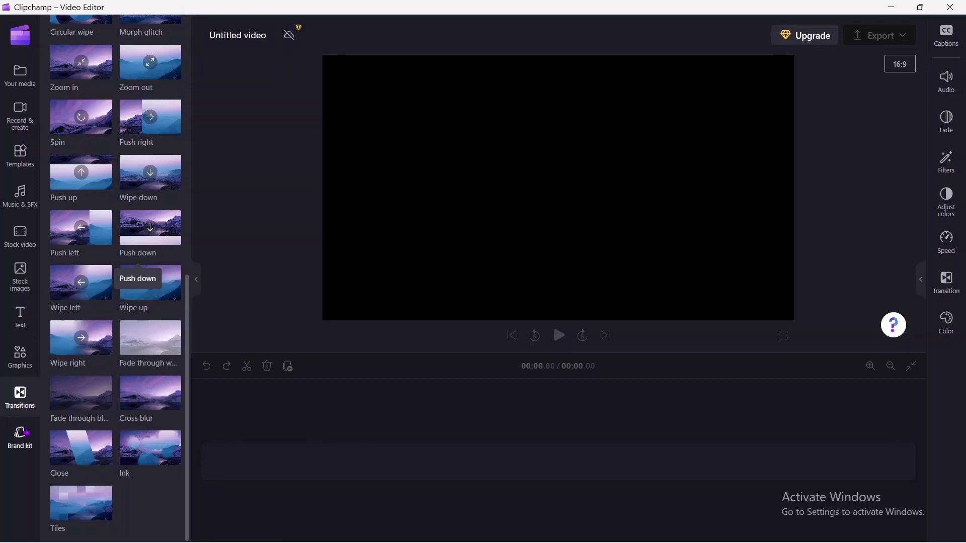
Place 123.mp4 from the project media at the start of the timeline and play its first two seconds
click(24, 83)
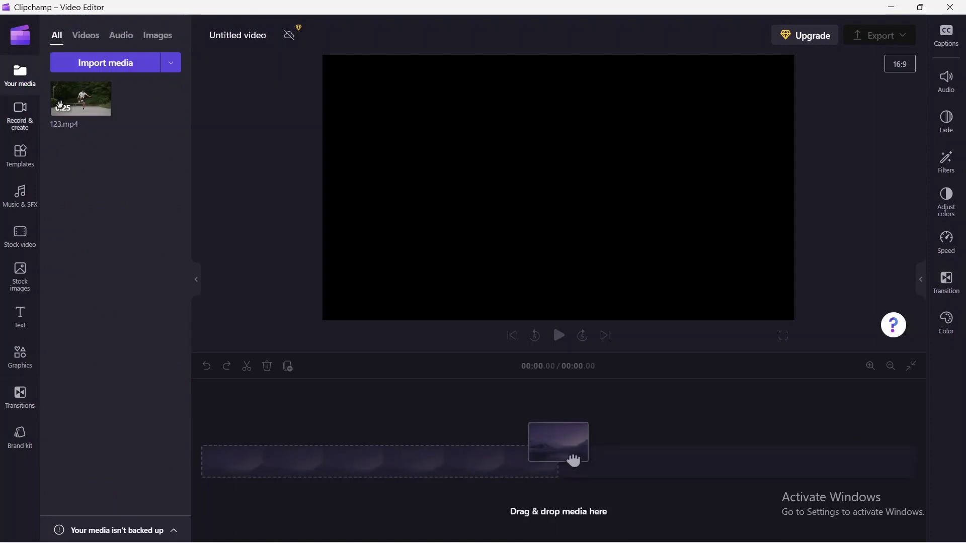
drag(79, 110, 282, 469)
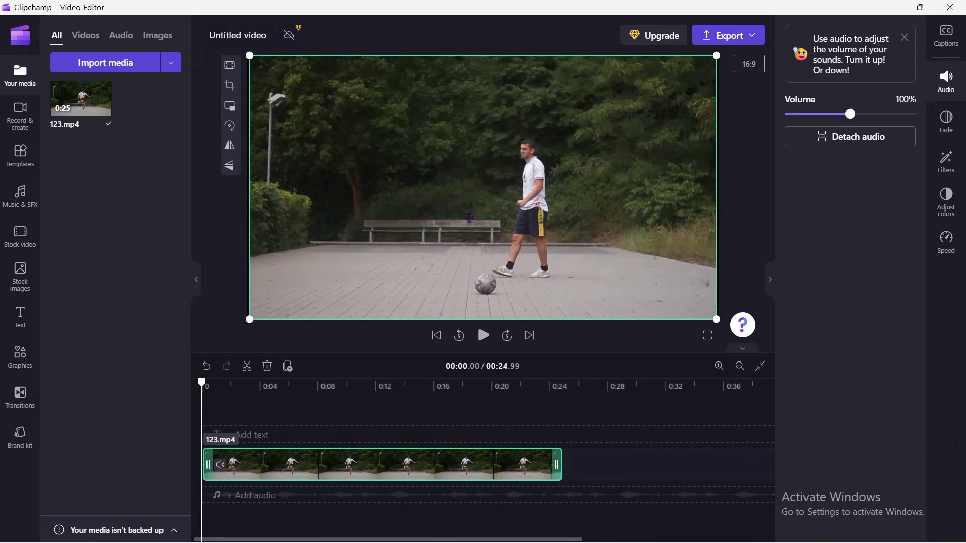
click(484, 336)
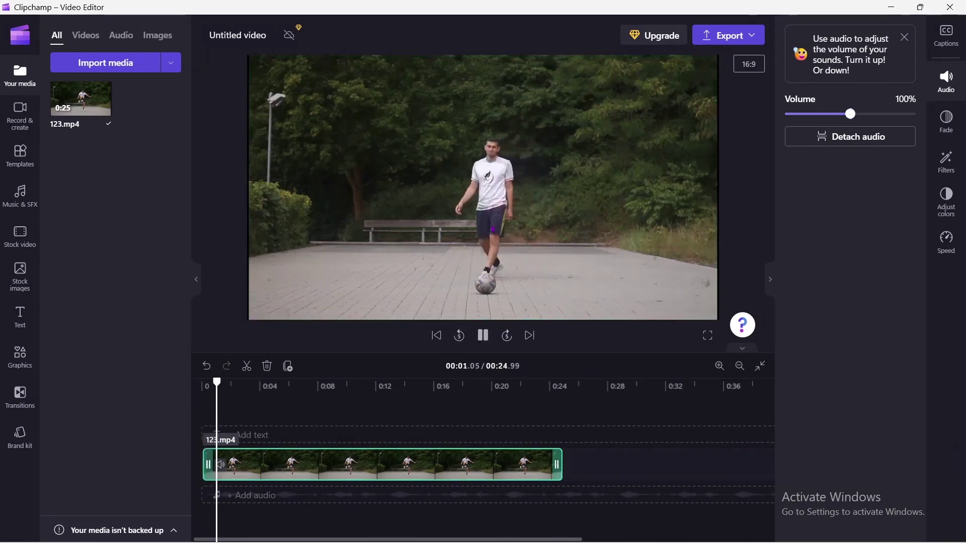
click(250, 291)
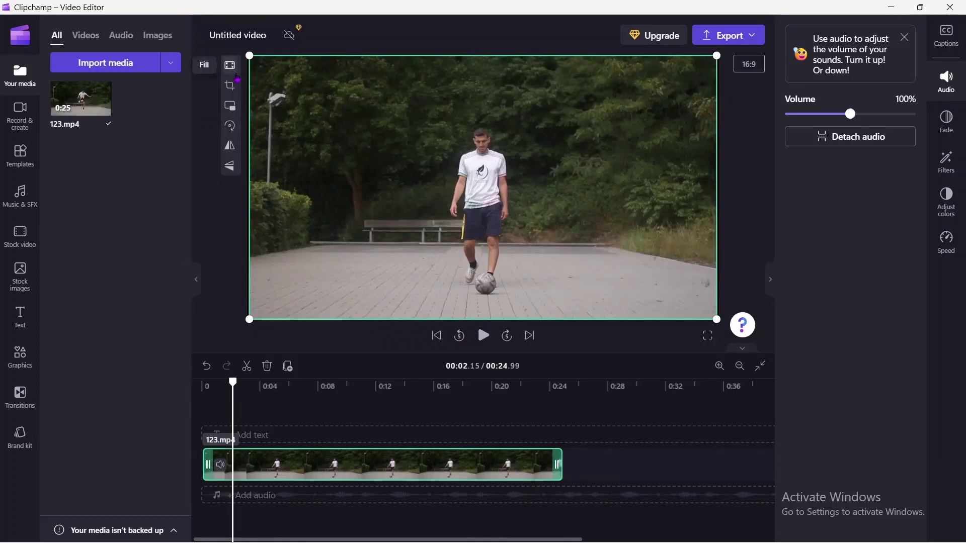
Enter crop mode for the 123.mp4 clip and apply the full frame
click(235, 90)
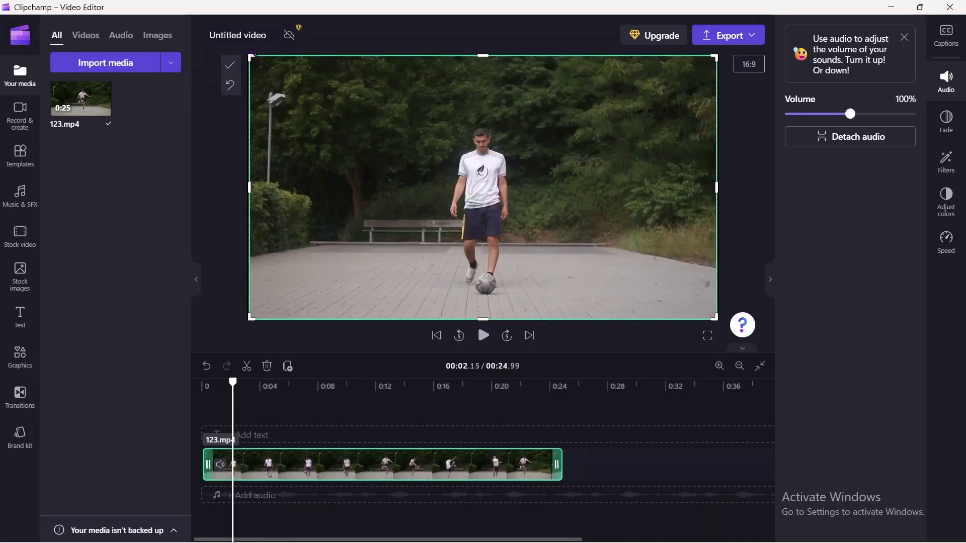
mouse_move(252, 56)
mouse_down()
mouse_move(296, 95)
mouse_move(251, 57)
mouse_up()
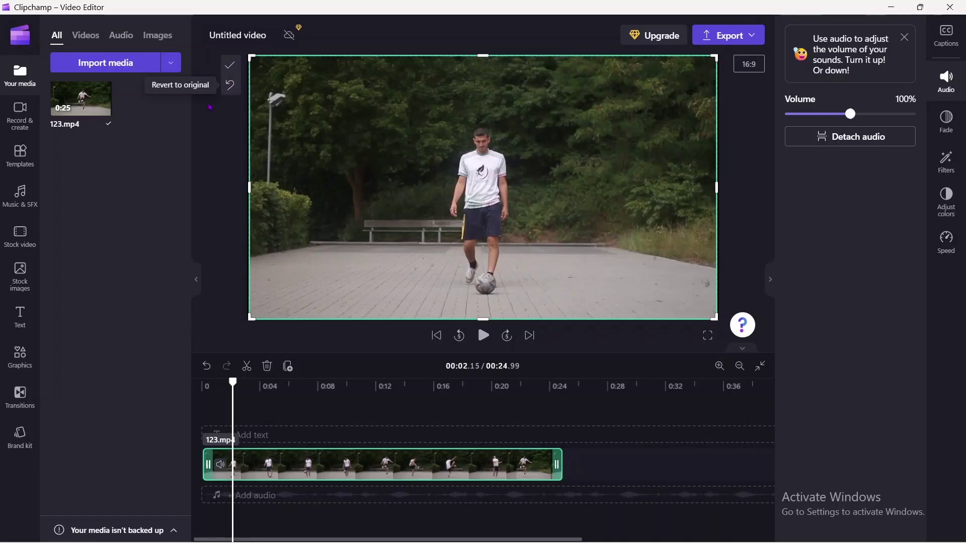
click(231, 66)
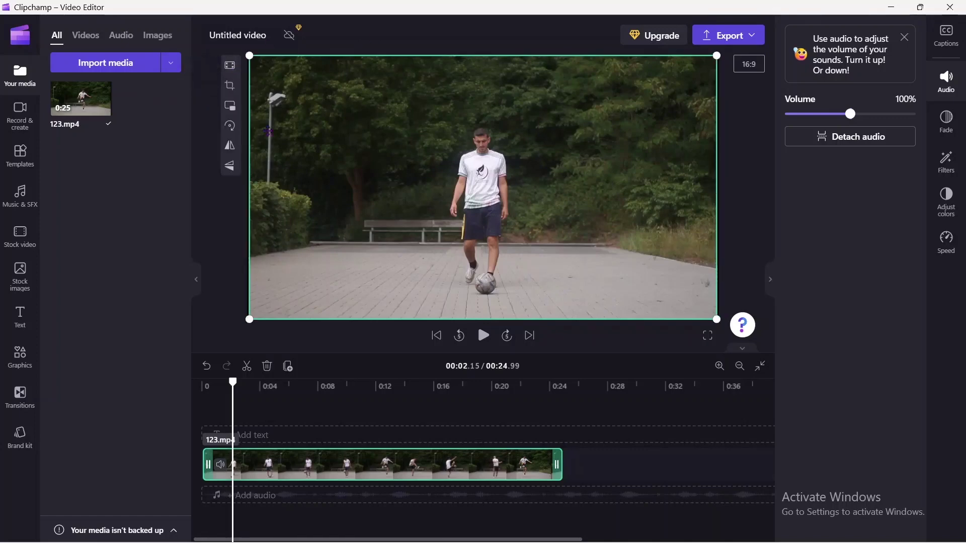
Rotate the 123.mp4 clip through four successive 90-degree turns until it is upright
click(231, 125)
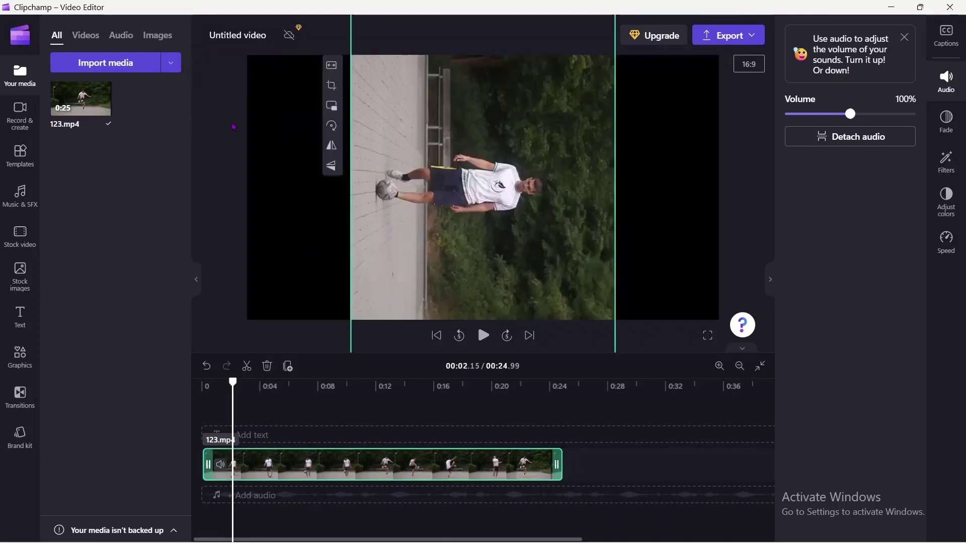
click(331, 126)
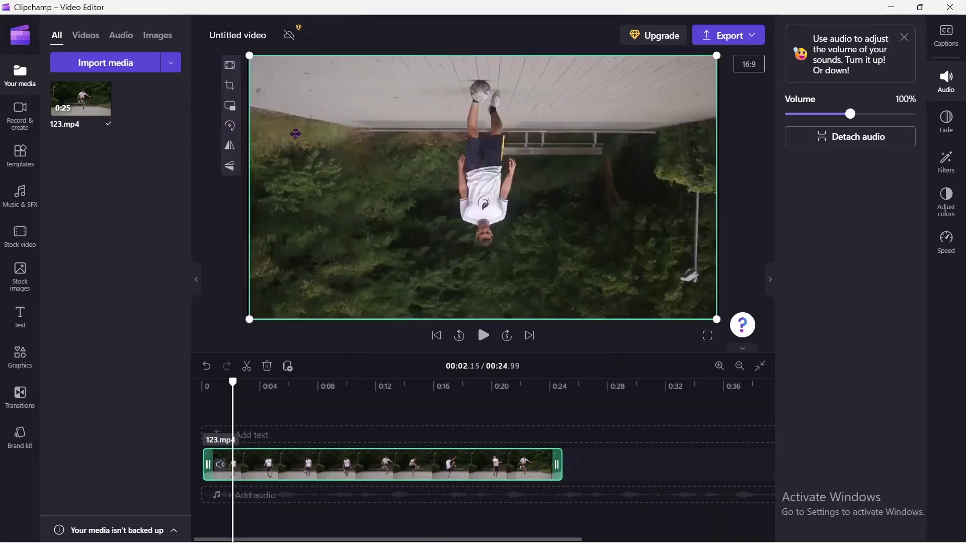
click(233, 127)
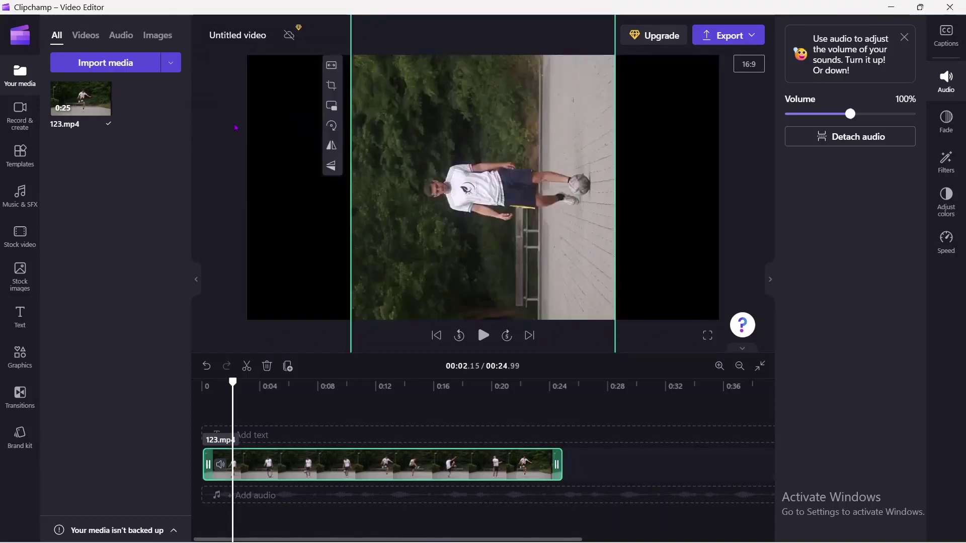
click(331, 126)
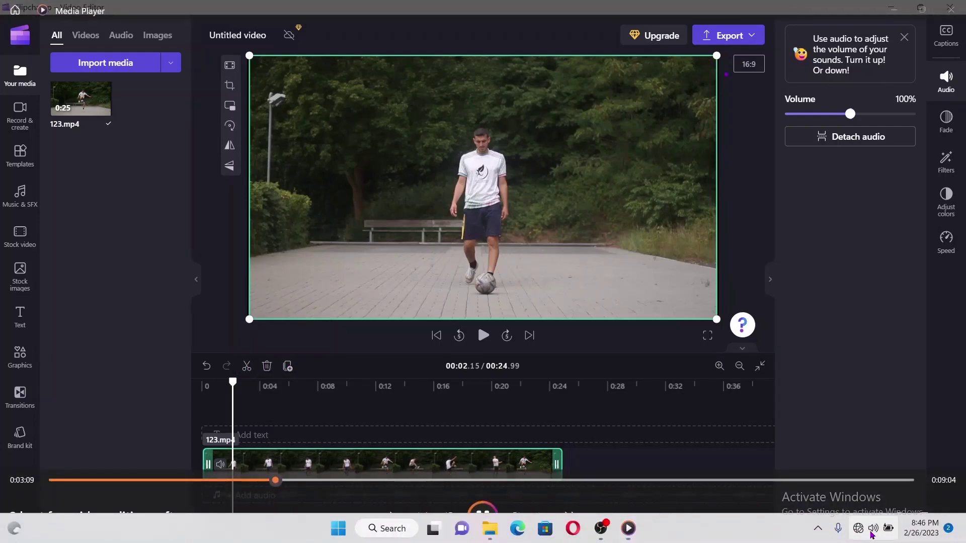
click(872, 530)
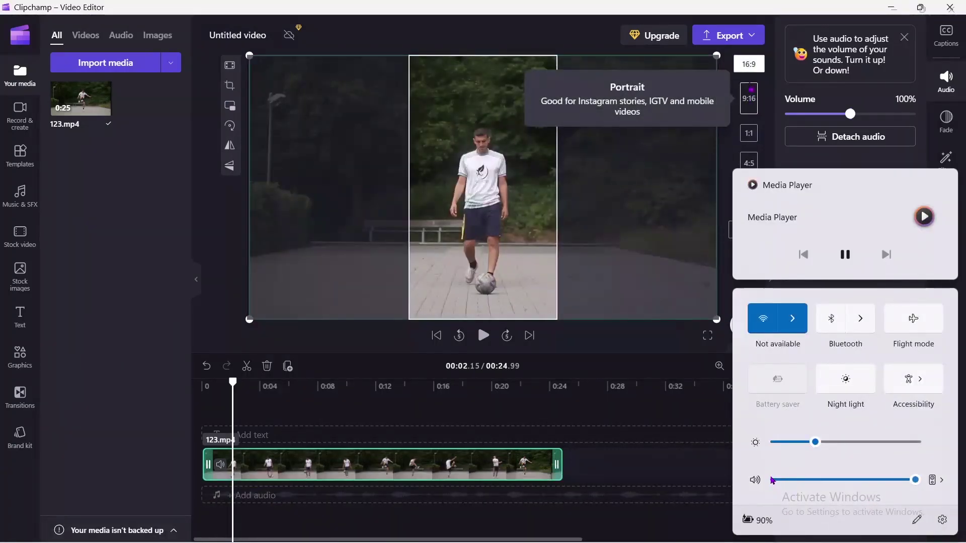
Raise the 123.mp4 clip's volume to 105% and bring up its fade-in and fade-out settings
click(606, 422)
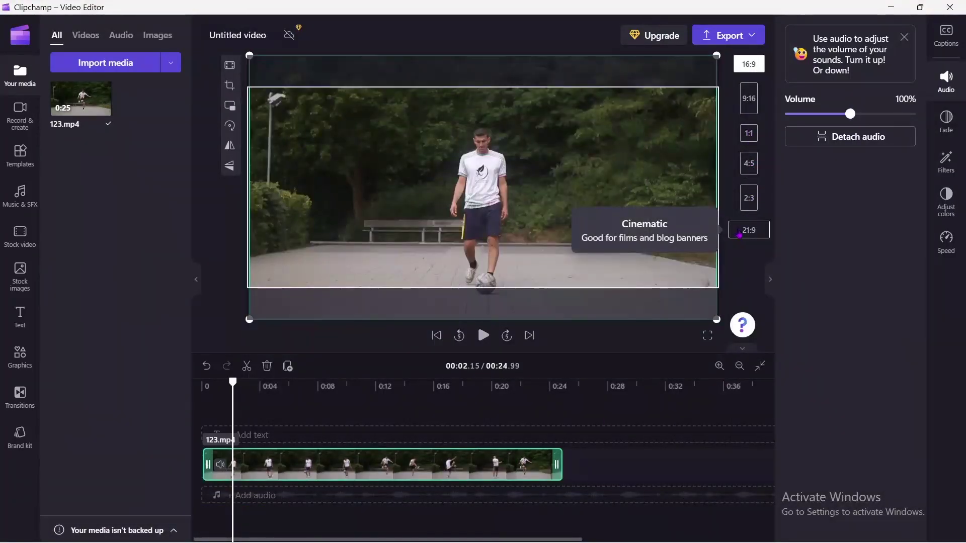
mouse_move(850, 114)
mouse_down()
mouse_move(901, 114)
mouse_move(853, 113)
mouse_up()
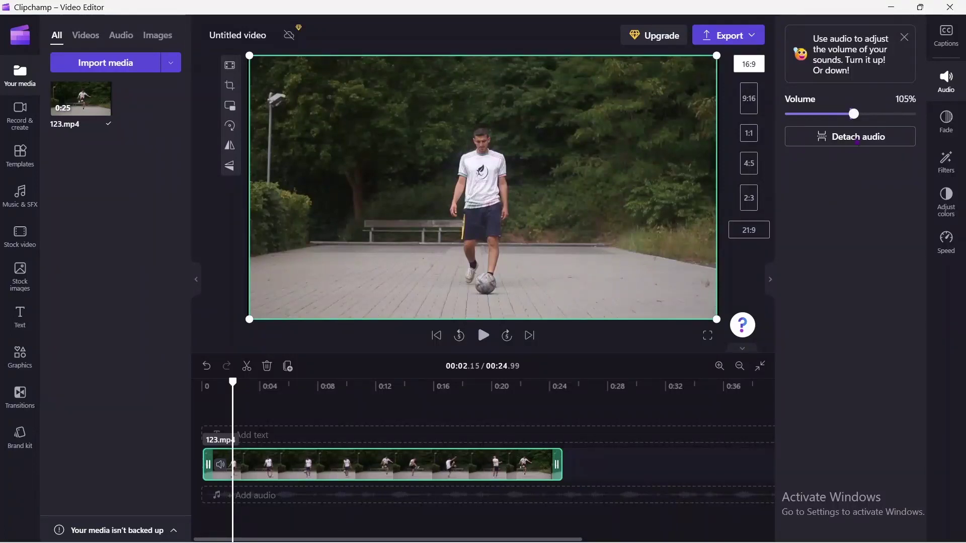
click(947, 118)
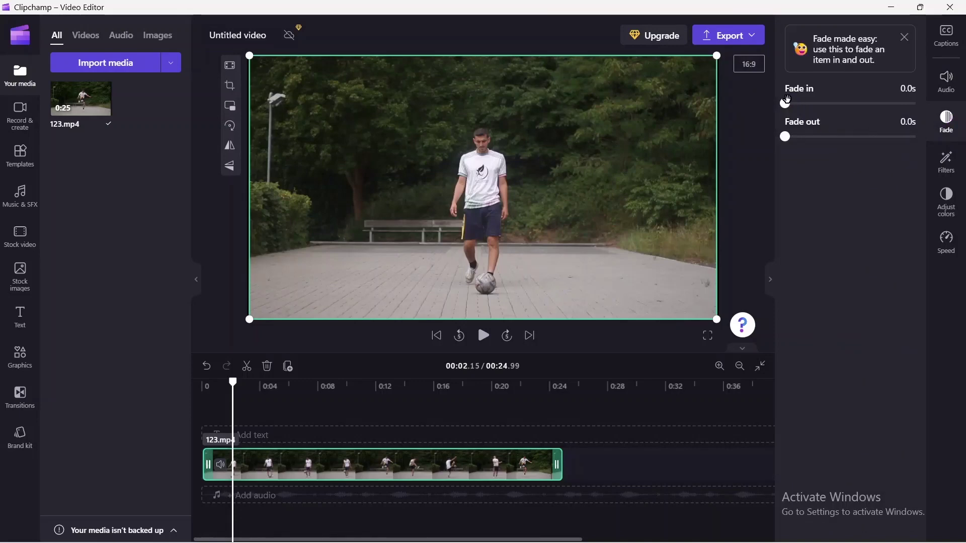
mouse_move(793, 109)
mouse_down()
mouse_move(887, 103)
mouse_move(786, 108)
mouse_up()
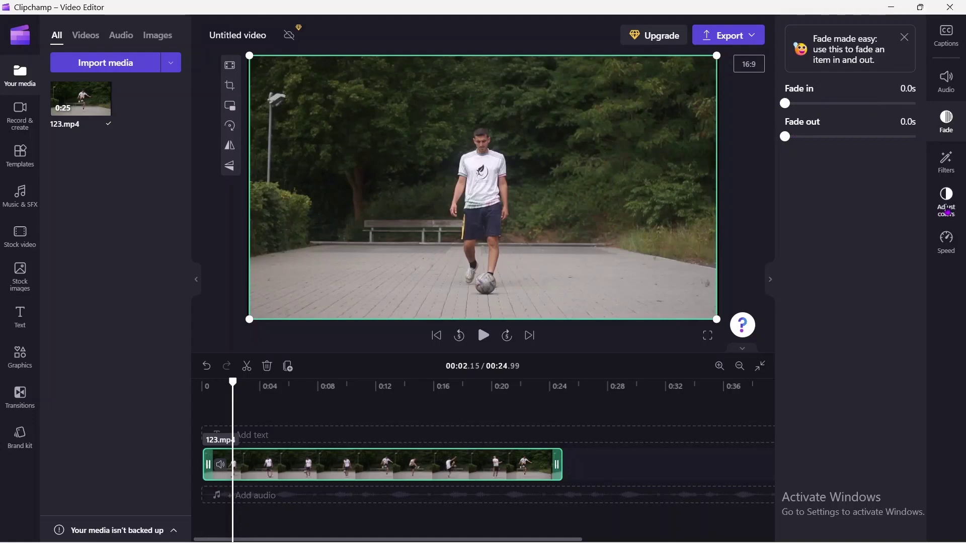
Slightly raise the saturation and temperature of the 123.mp4 clip in its colour adjustments
click(947, 197)
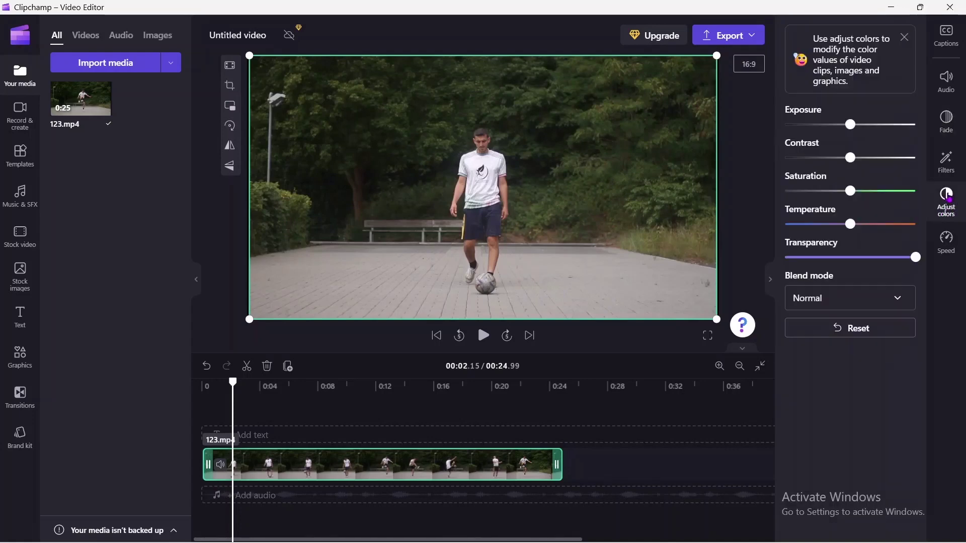
drag(912, 191, 858, 223)
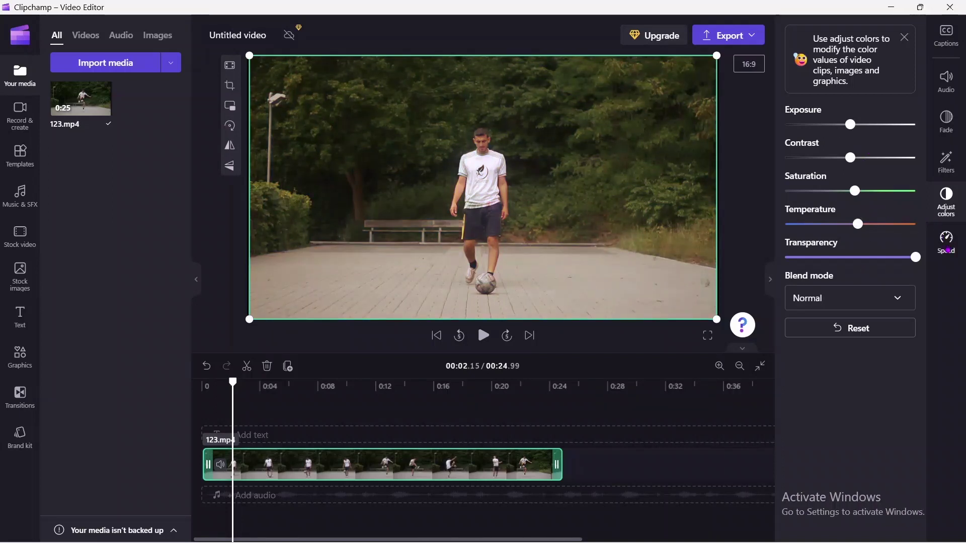
Set the 123.mp4 clip's playback speed to 1.1 and bring up the captions options
click(949, 244)
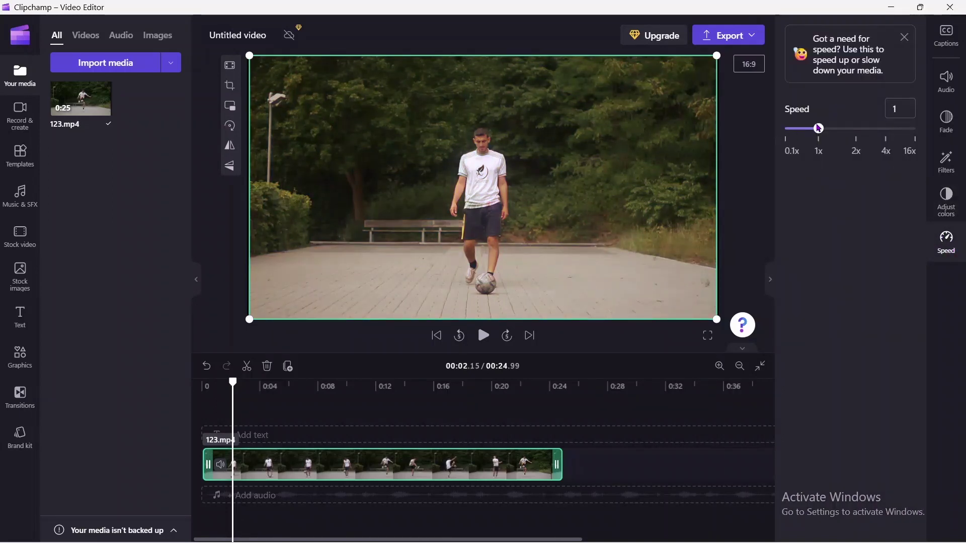
mouse_move(819, 128)
mouse_down()
mouse_move(915, 129)
mouse_move(822, 129)
mouse_up()
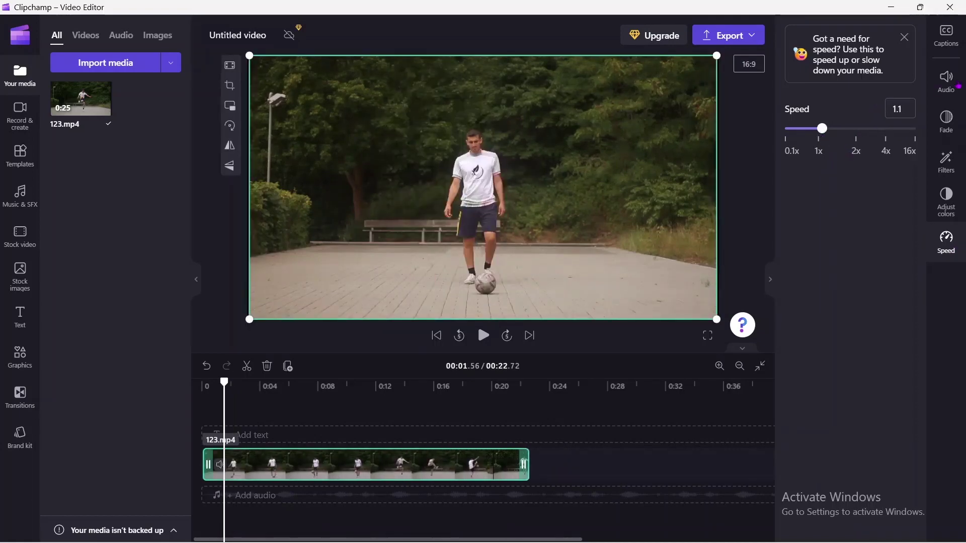
click(949, 36)
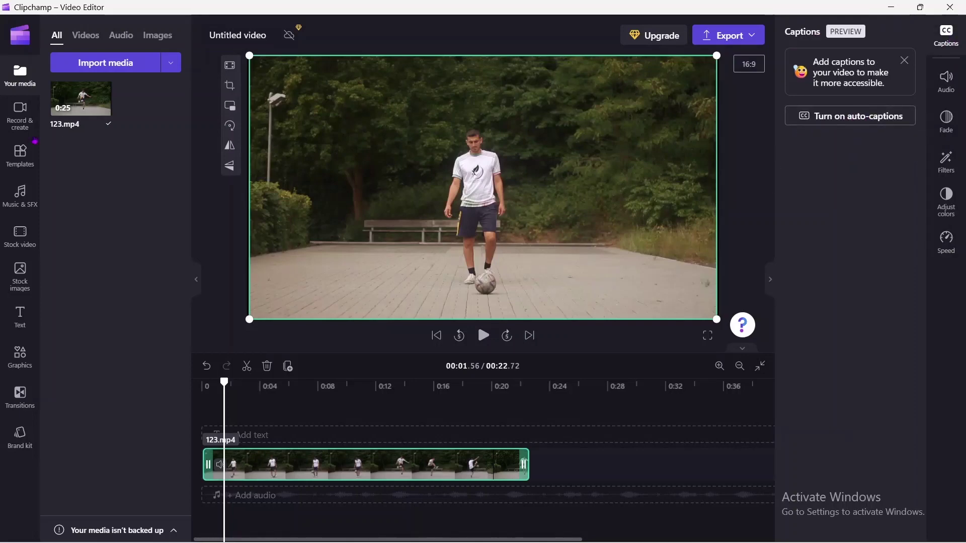
Add the Typewriter title above the video clip and move the playhead back to about 4.6 seconds to show it
click(20, 316)
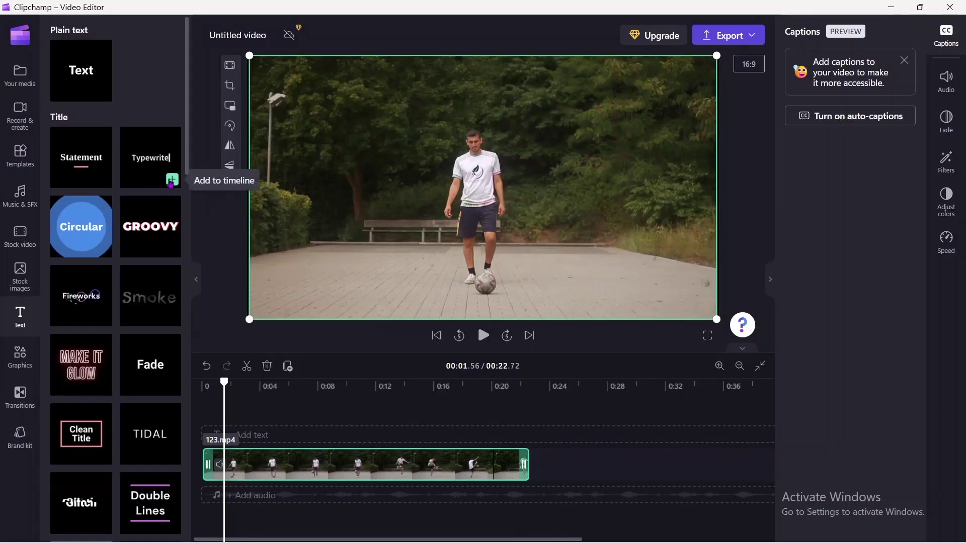
click(171, 181)
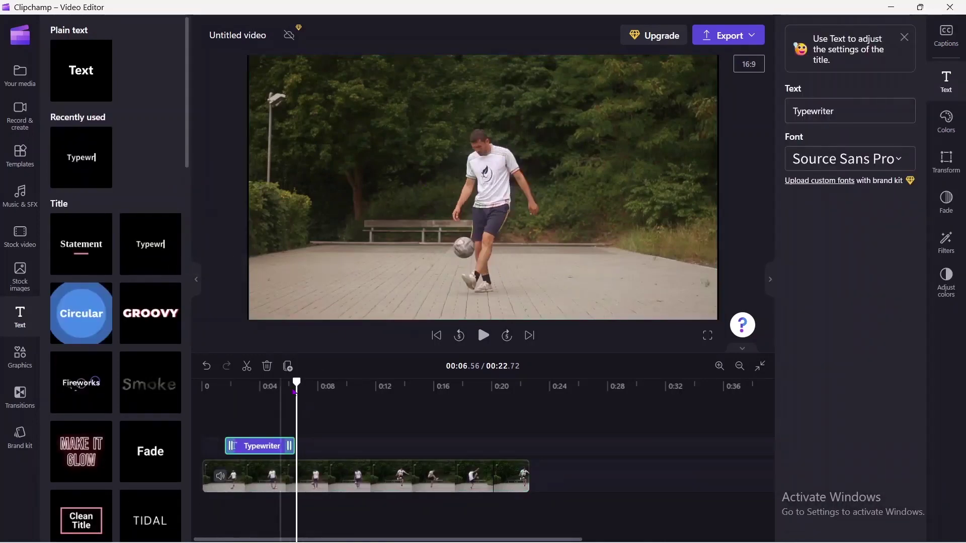
click(299, 397)
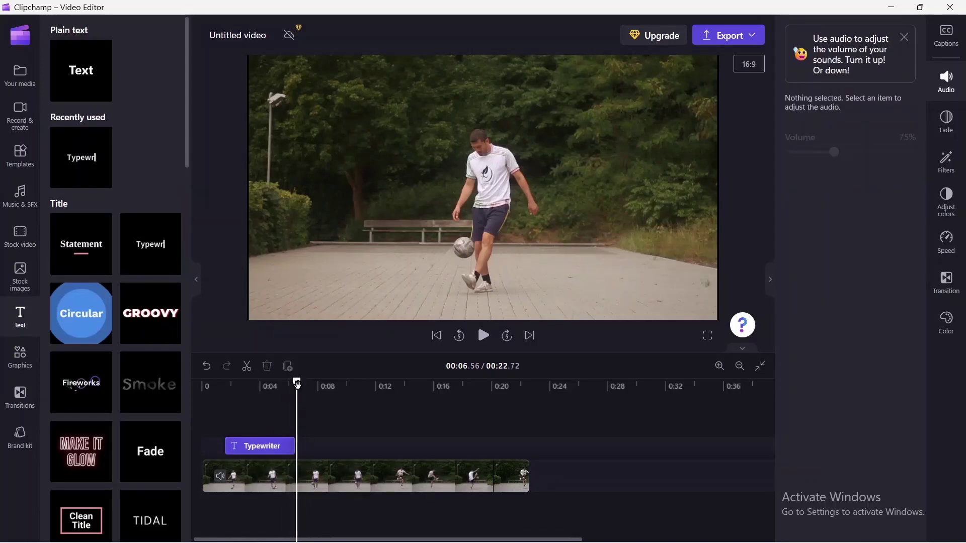
drag(297, 386, 266, 393)
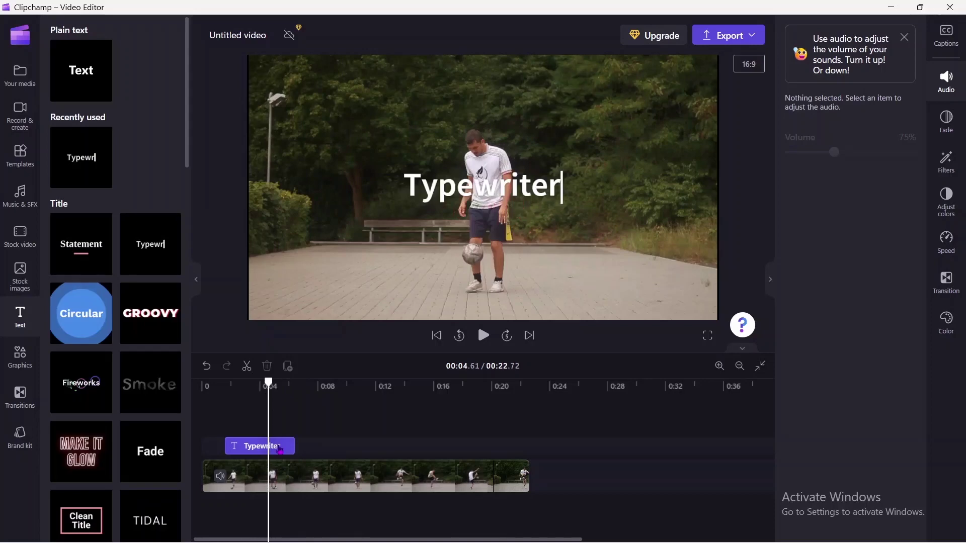
Replace the Typewriter title's text with "Welcome" and open the export quality choices
click(511, 180)
mouse_move(545, 197)
mouse_down()
mouse_move(562, 198)
mouse_move(549, 194)
mouse_up()
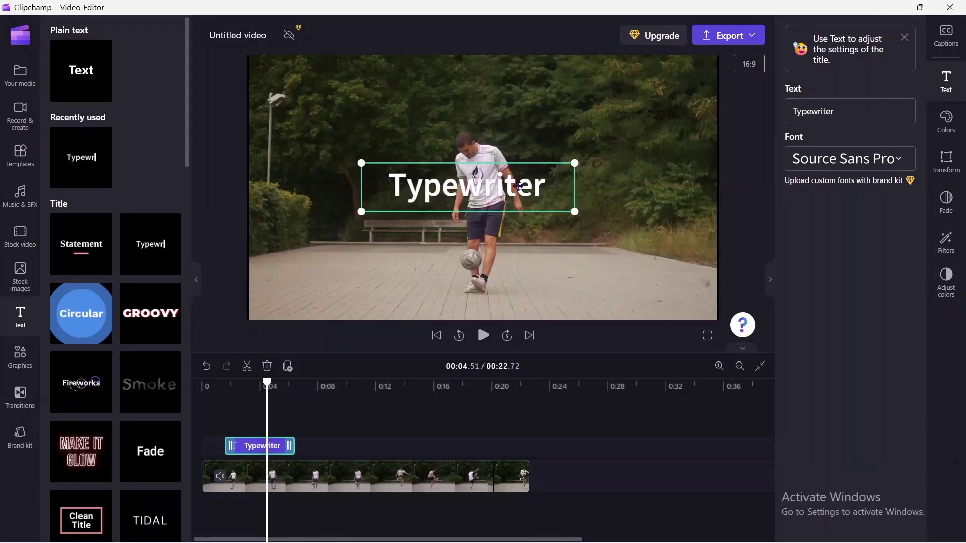
drag(834, 120, 788, 119)
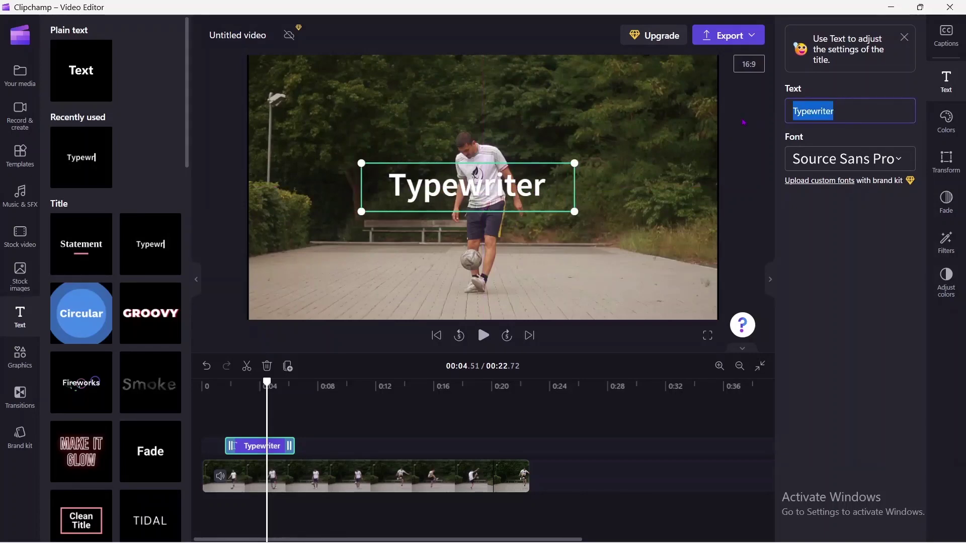
key(BackSpace)
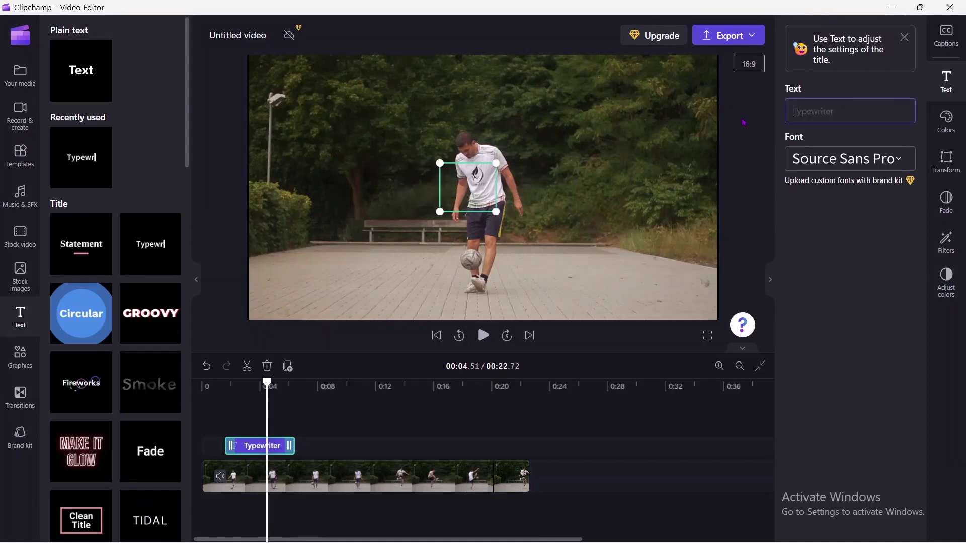
text(Welcome)
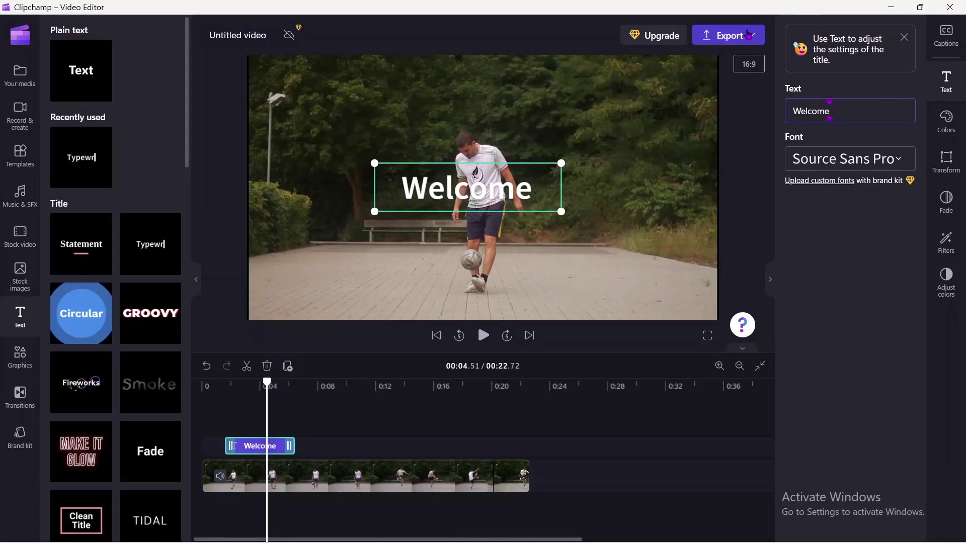
click(728, 36)
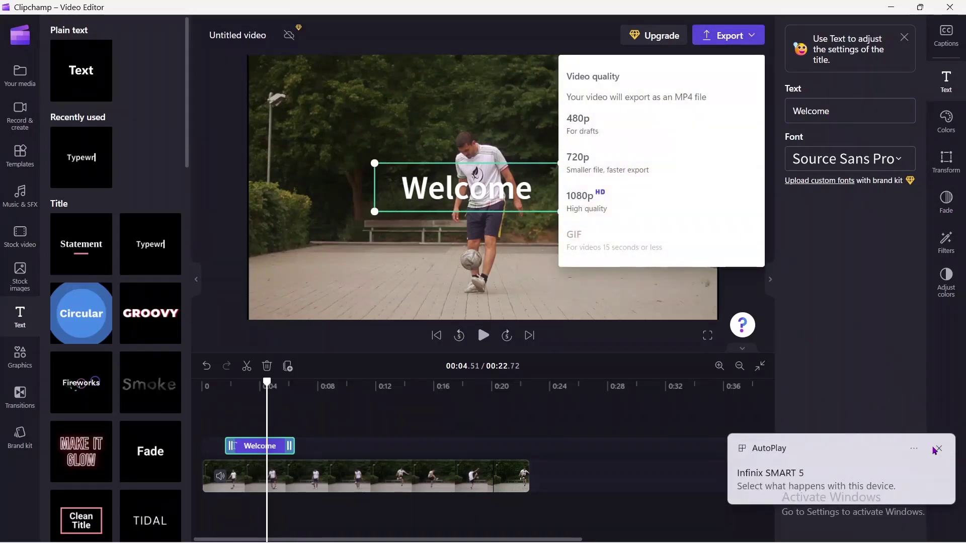
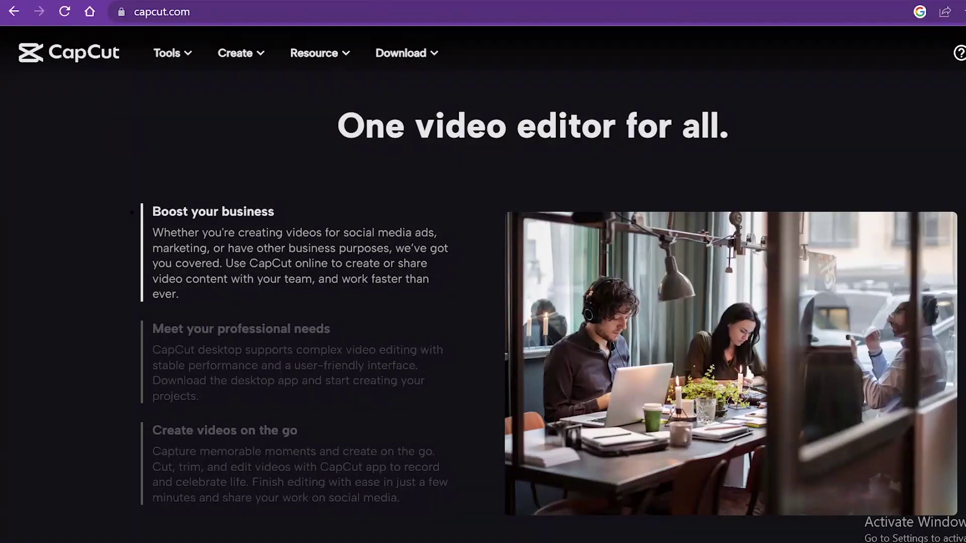
Switch to the CapCut website and look over its sections on data privacy and commercial resources
scroll(484, 302, down, 10)
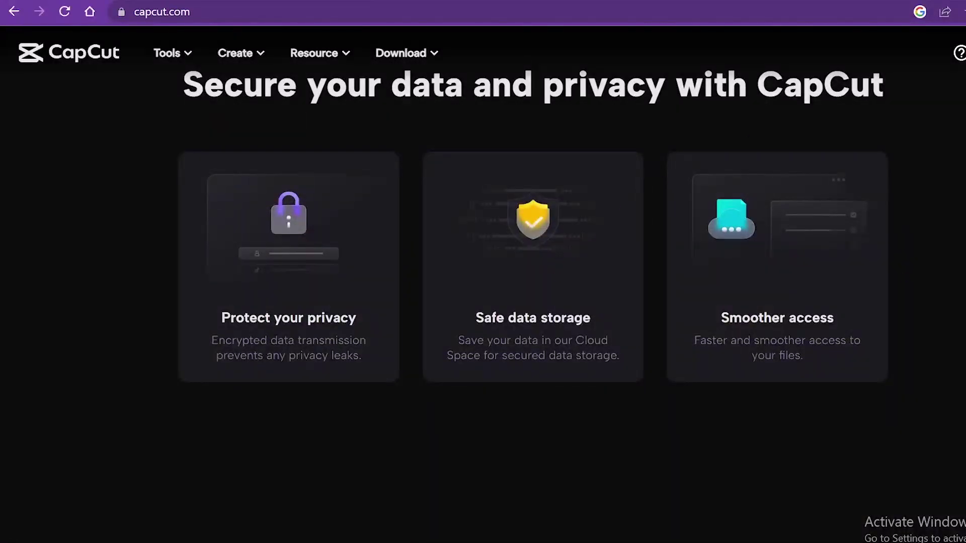
drag(804, 355, 694, 340)
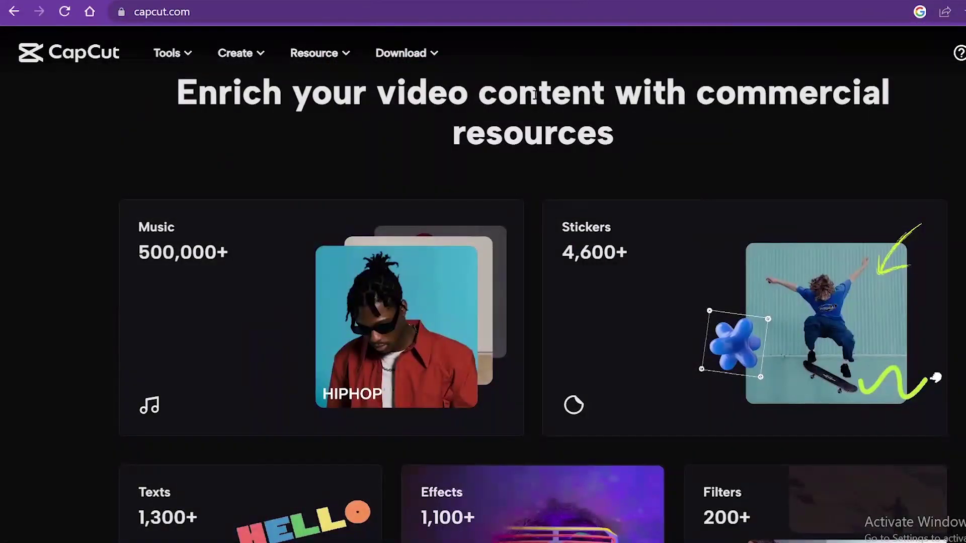
mouse_move(411, 53)
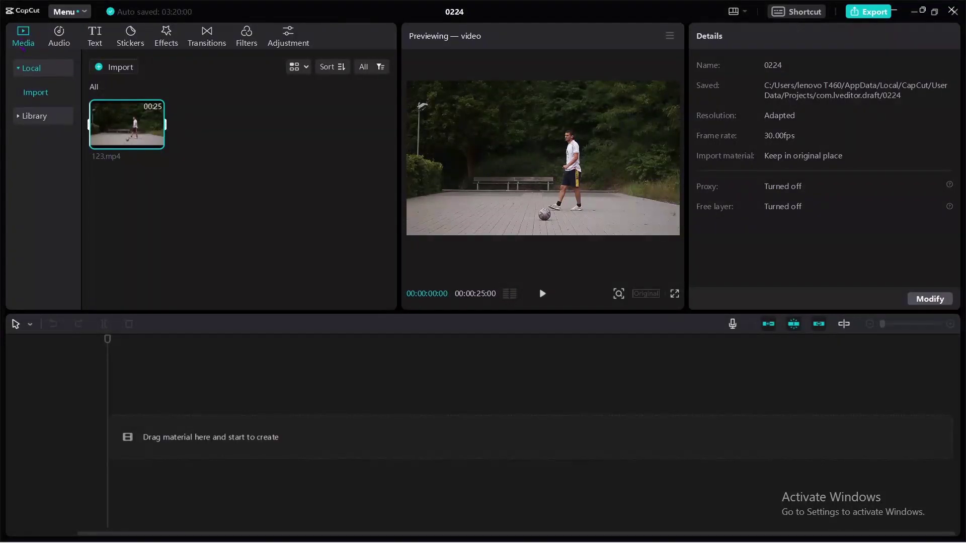
In the CapCut desktop editor, import the video 123 from New folder (2) and place it at the start of the timeline
click(119, 67)
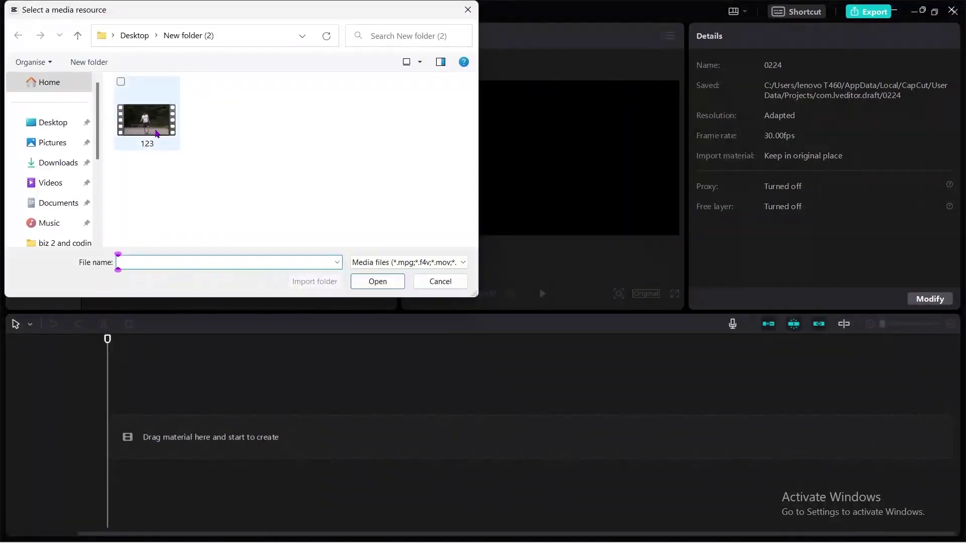
double_click(146, 120)
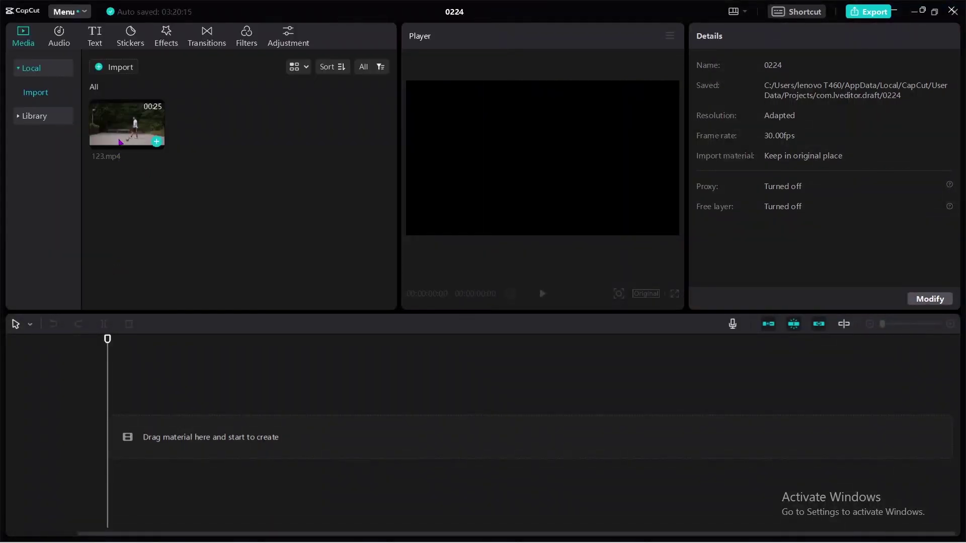
mouse_move(133, 132)
drag(133, 132, 167, 437)
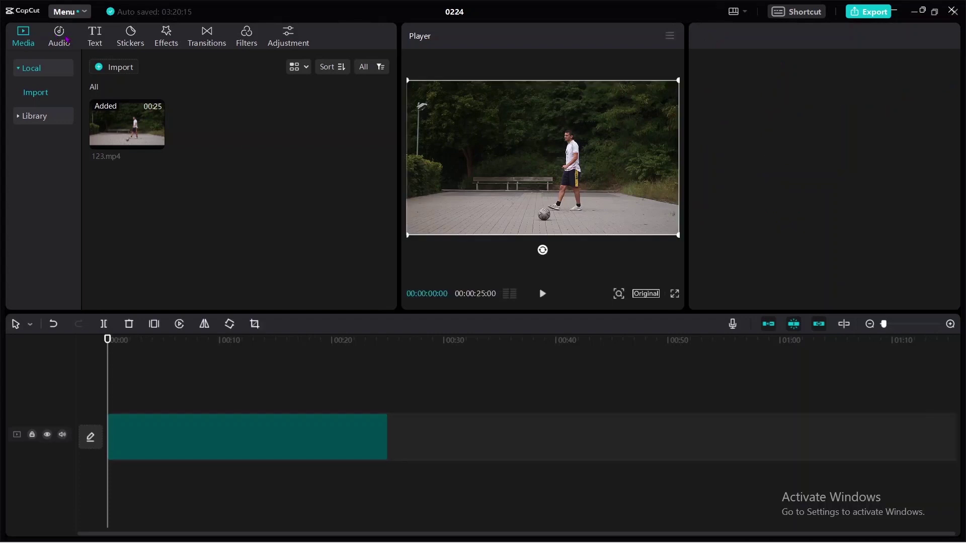
Look through the music library, the default text, and the Trending and Luminance text effects
click(60, 38)
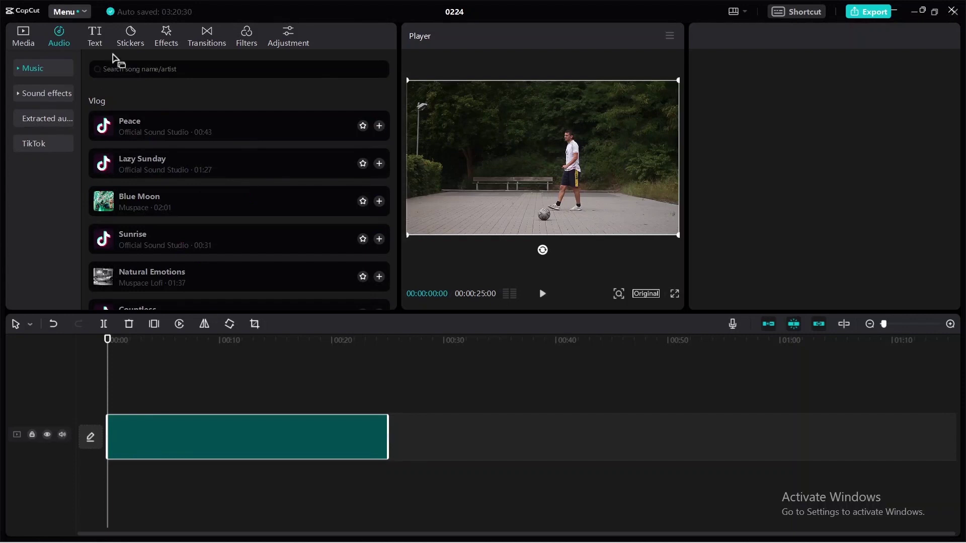
click(95, 36)
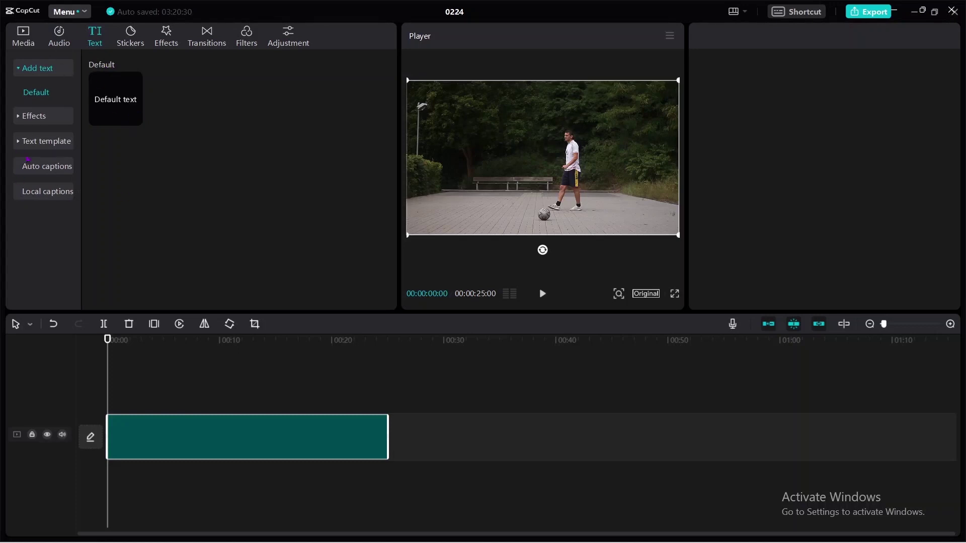
click(20, 116)
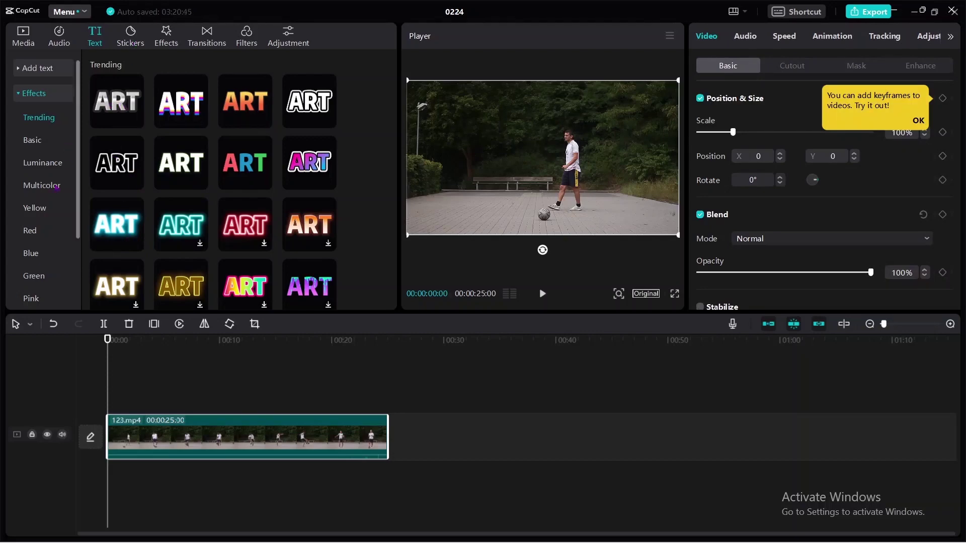
click(43, 163)
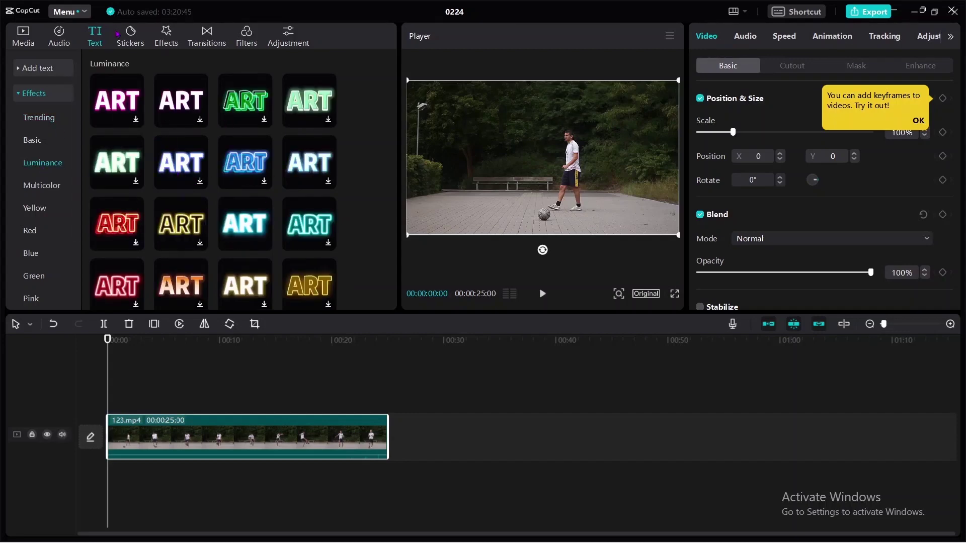
Preview the winking emoji with its tongue out from the trending stickers on the video
click(140, 39)
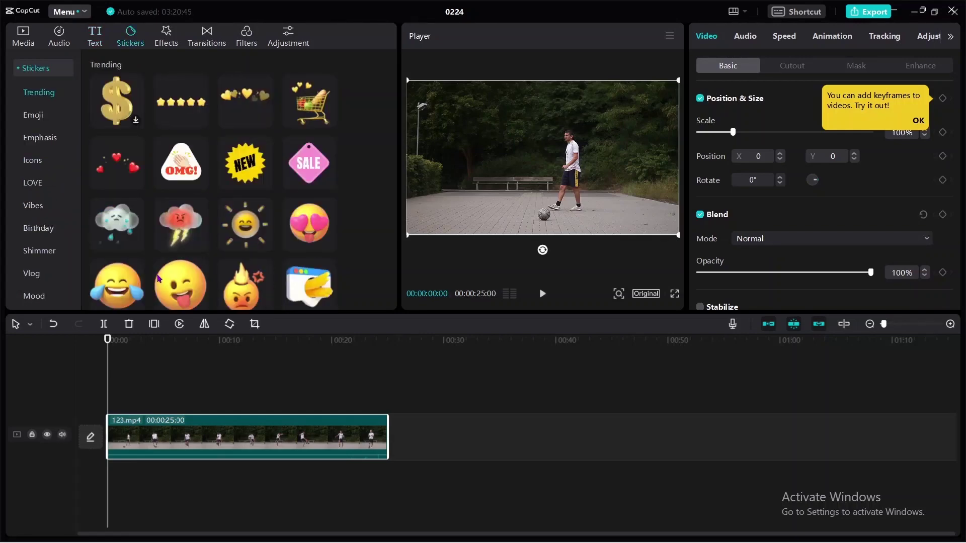
click(186, 283)
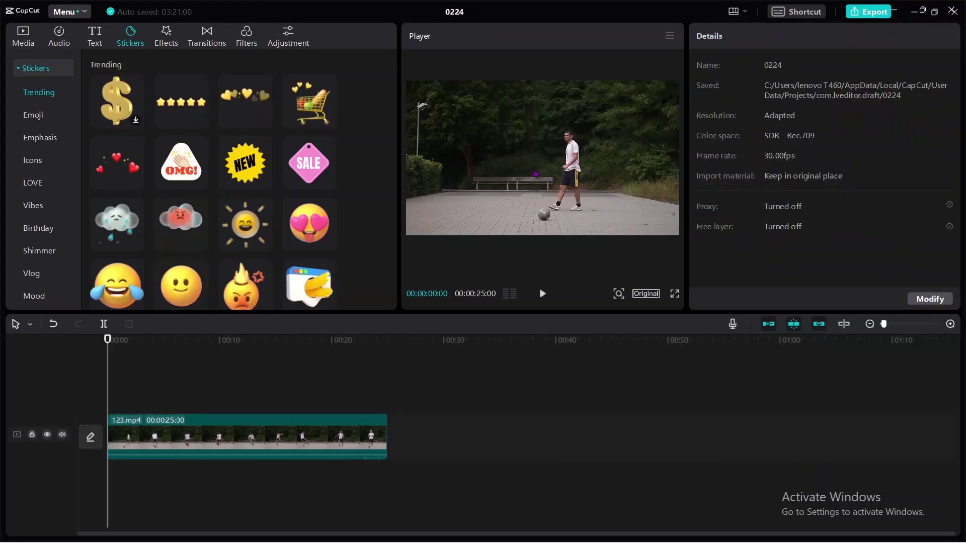
click(181, 283)
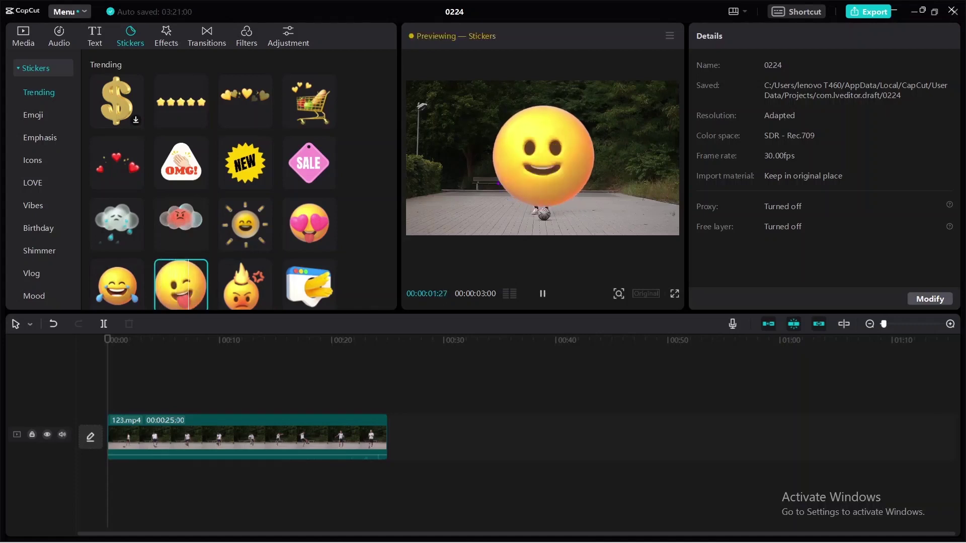
mouse_move(182, 292)
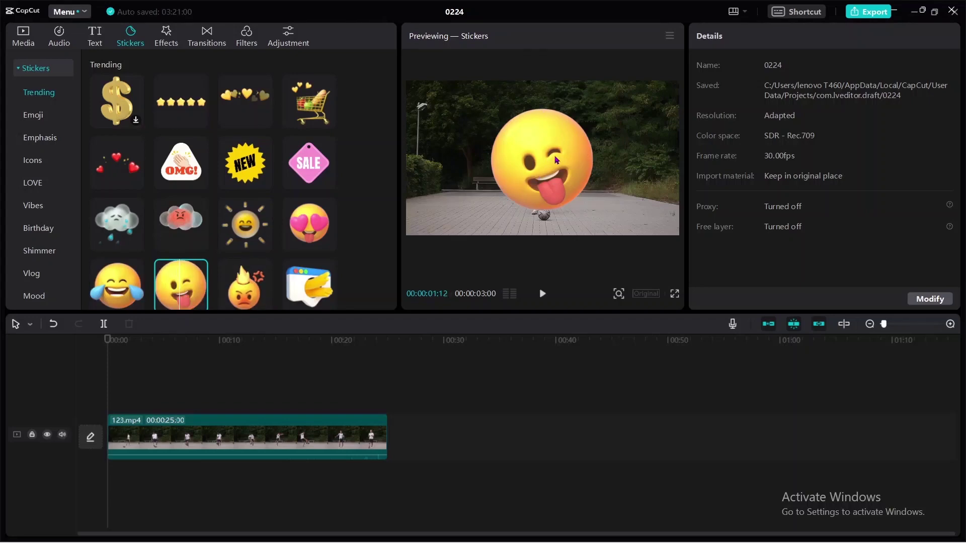
click(544, 294)
mouse_move(167, 262)
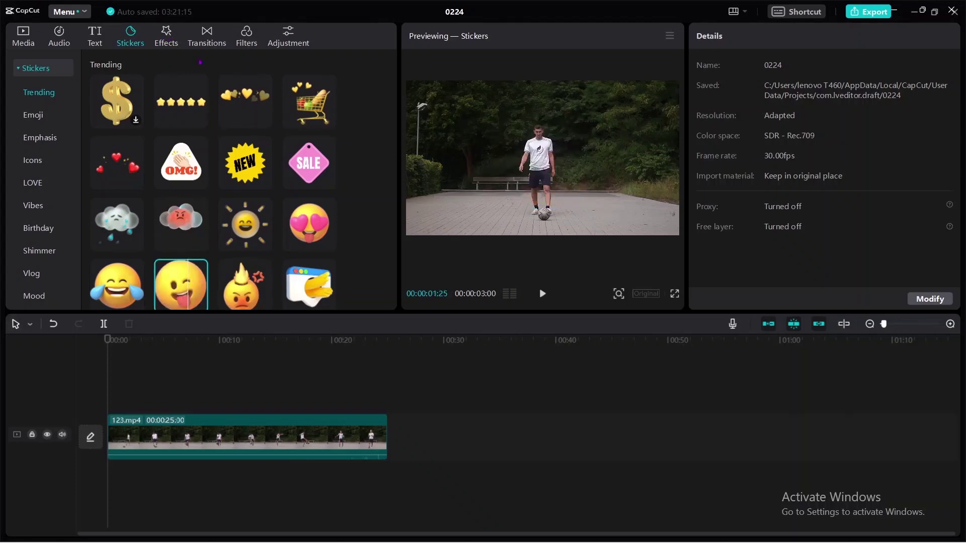
Add the trending Gleam effect at the start of the timeline and also apply it directly to the 123.mp4 clip
click(166, 36)
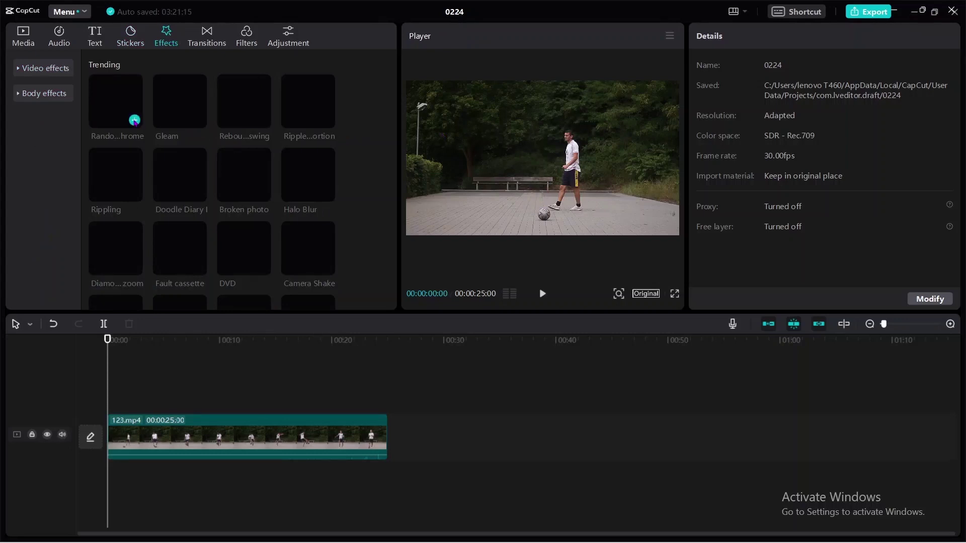
mouse_move(189, 104)
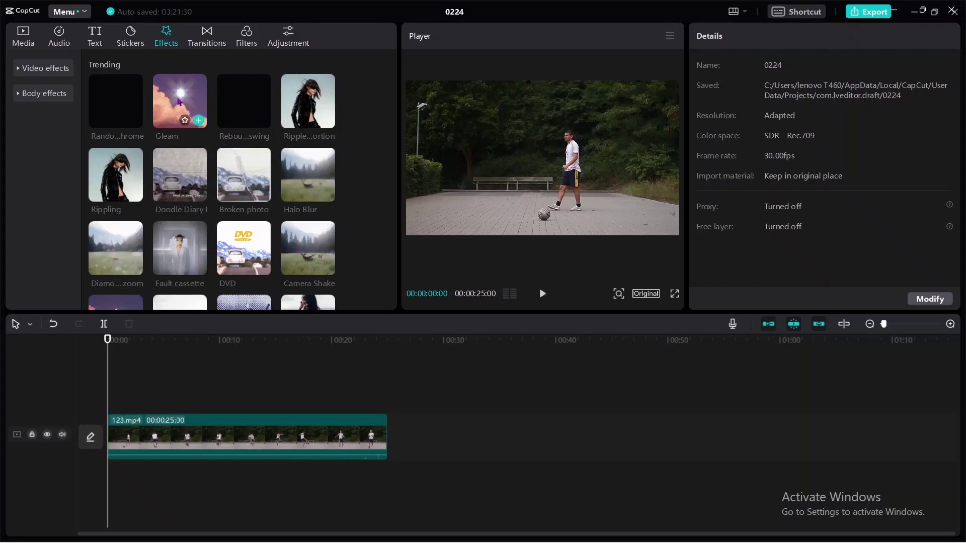
click(178, 101)
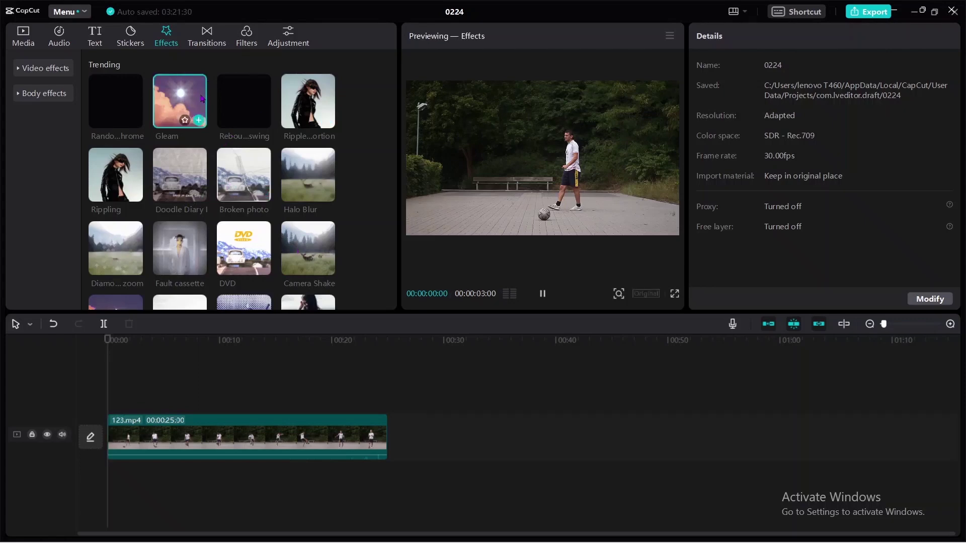
click(198, 121)
drag(198, 121, 142, 442)
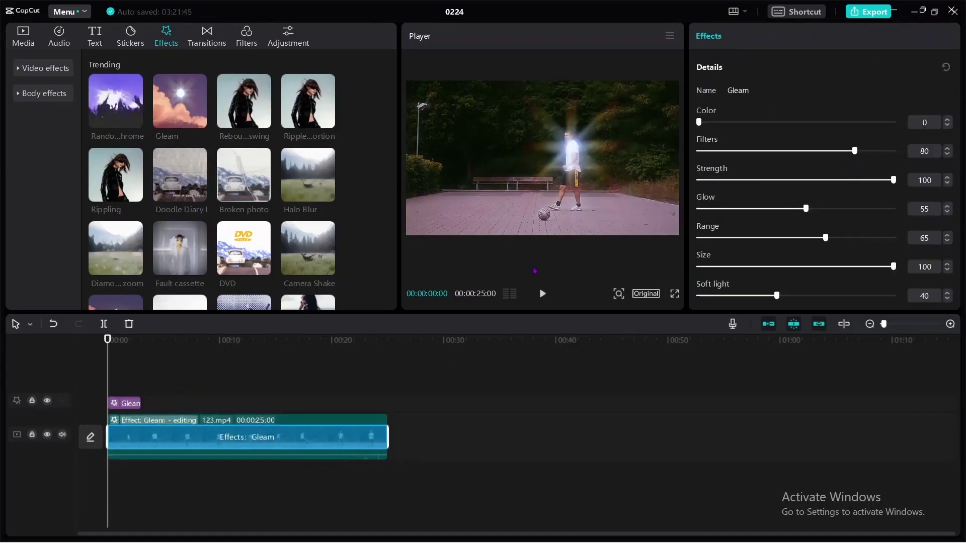
Set the clip's Gleam effect to filters 8, strength 100, glow 100 and size 73, keeping the Original aspect ratio
drag(854, 151, 714, 151)
mouse_move(893, 180)
mouse_down()
mouse_move(698, 180)
mouse_move(906, 181)
mouse_up()
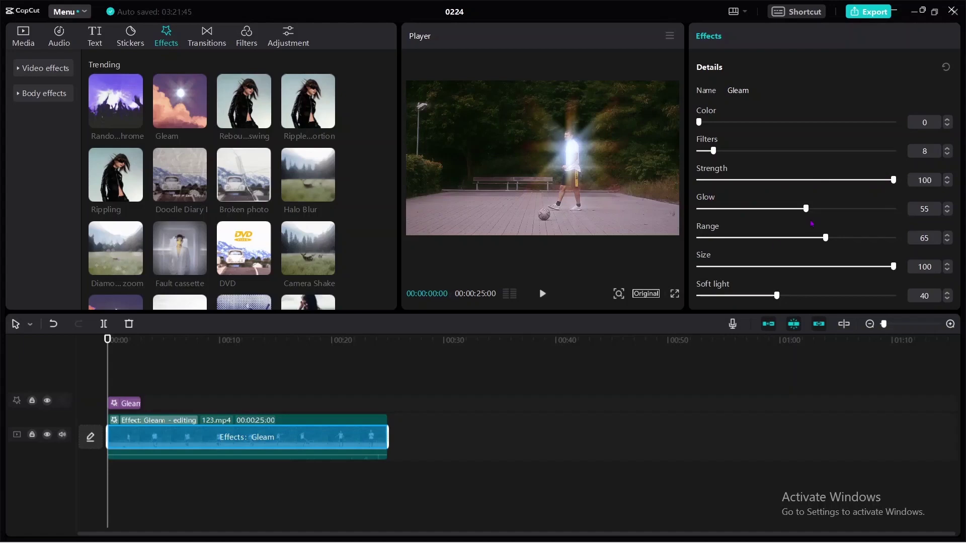
drag(806, 209, 904, 215)
drag(893, 267, 841, 265)
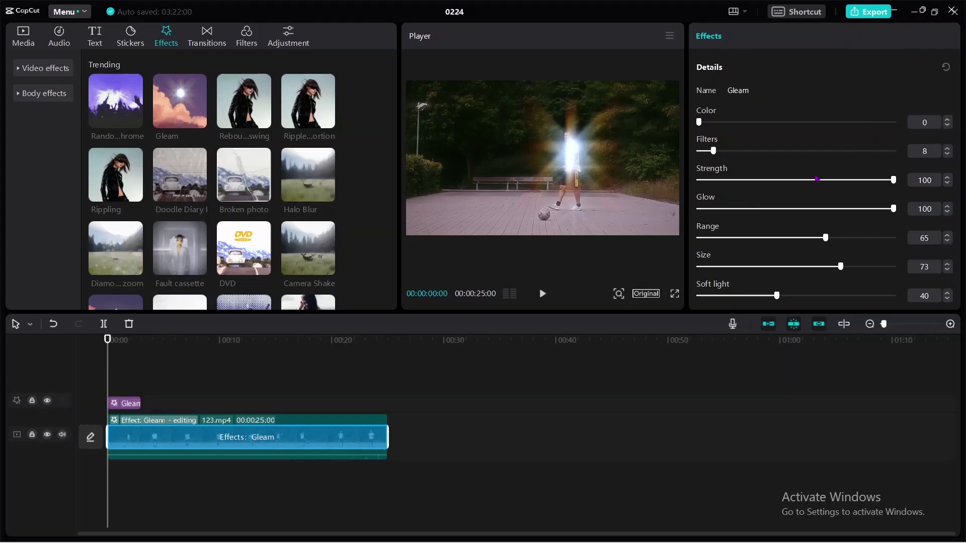
click(652, 297)
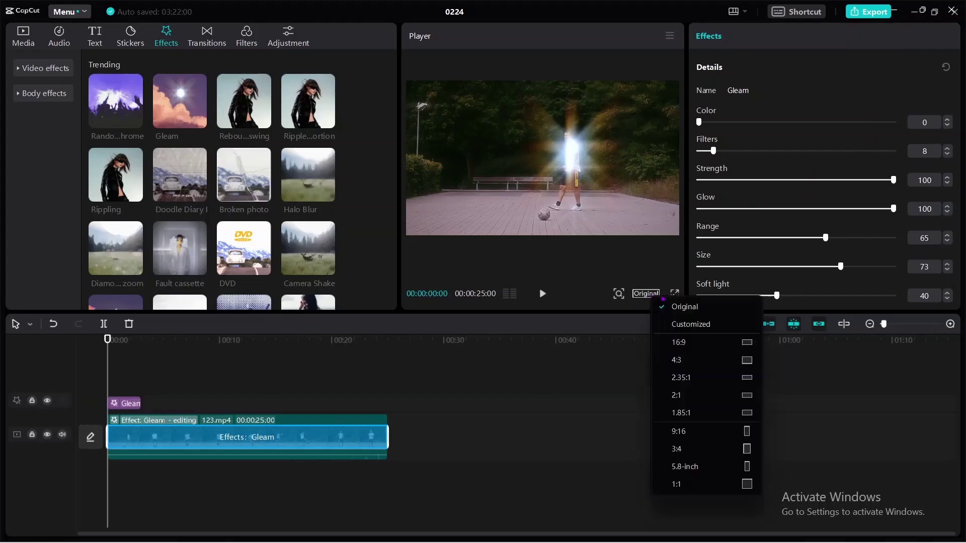
click(684, 309)
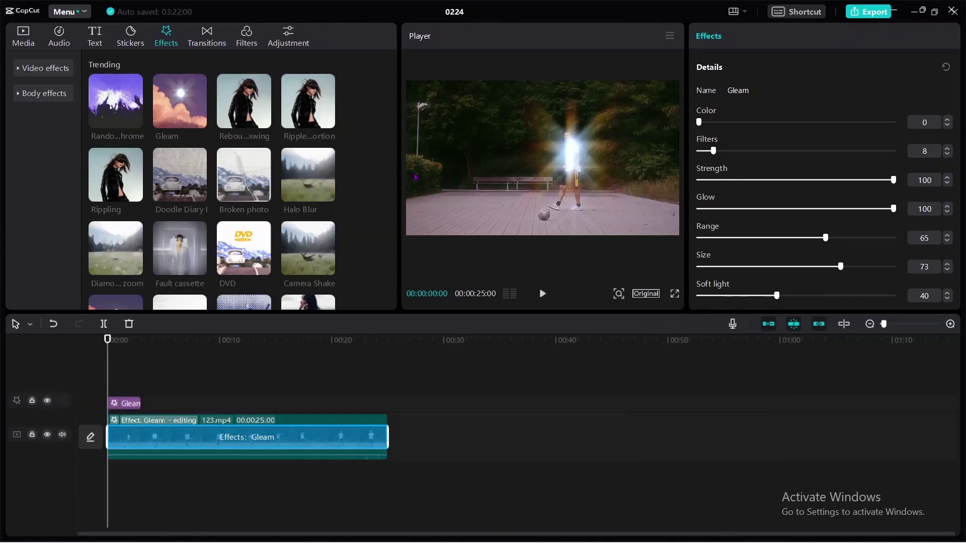
Look at the Basic transitions and delete the Gleam effect applied directly to the 123.mp4 clip
click(215, 41)
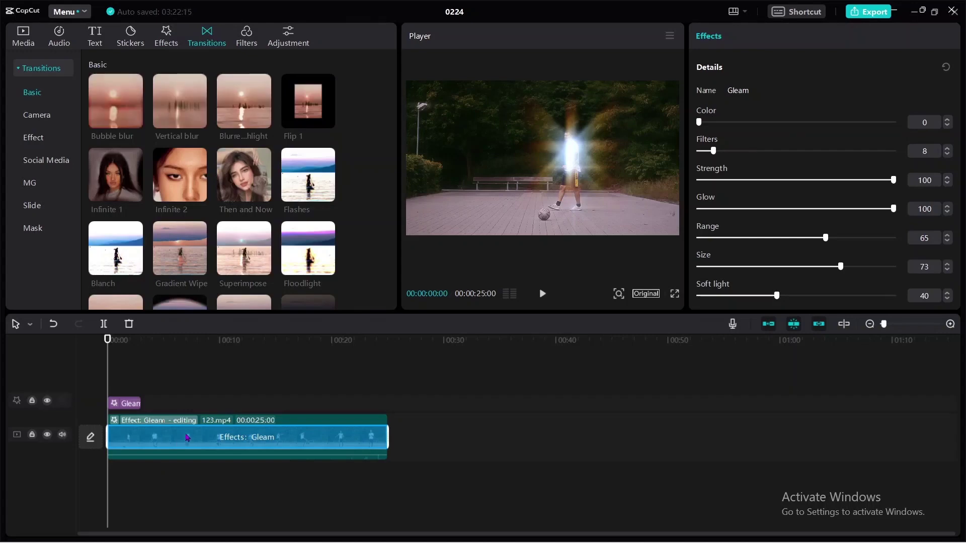
right_click(188, 443)
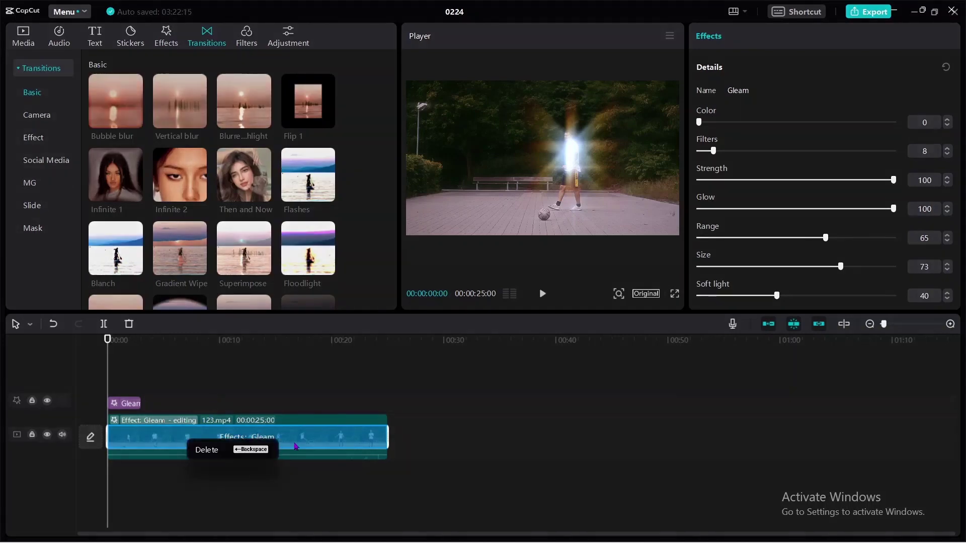
click(203, 452)
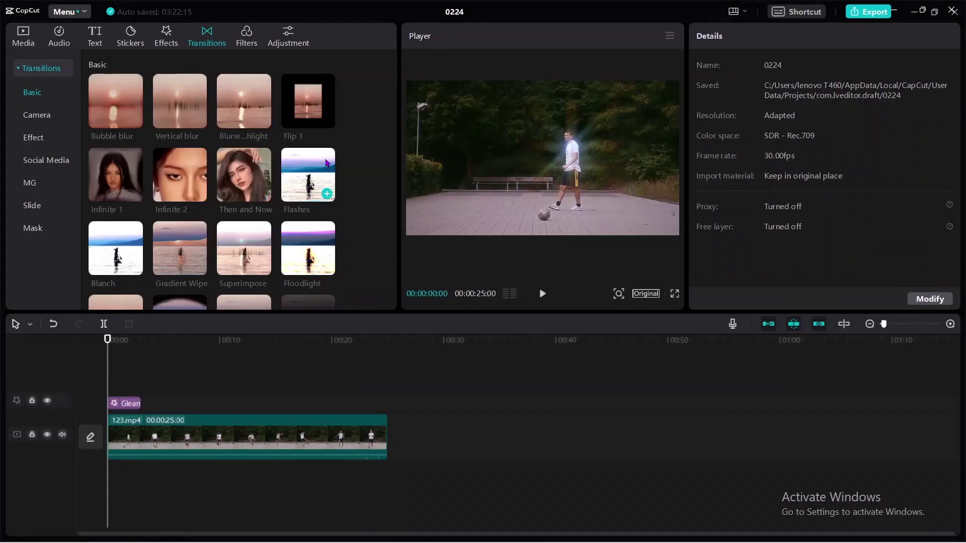
Apply the Taro filter from the Life category to the 123.mp4 clip and look at the Food and Movies filters
click(242, 40)
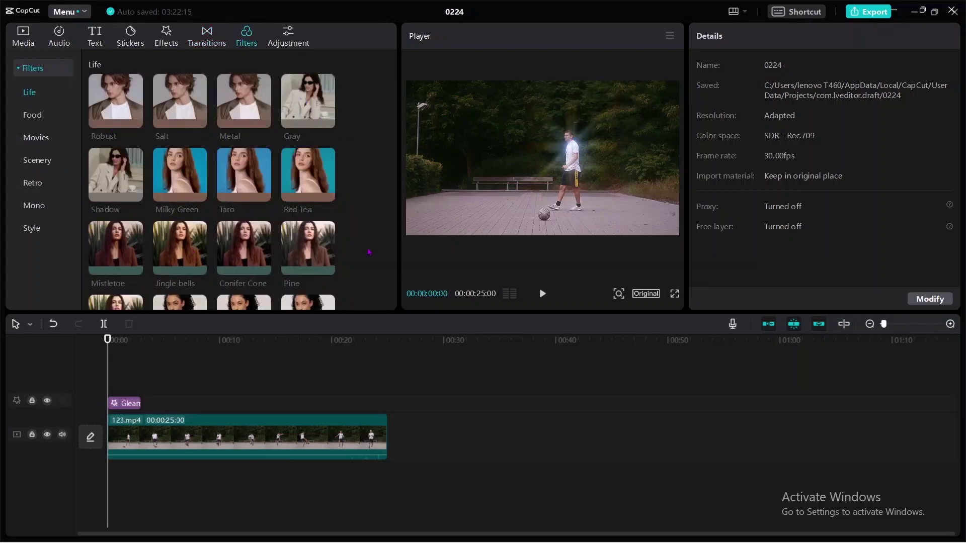
drag(226, 174, 144, 432)
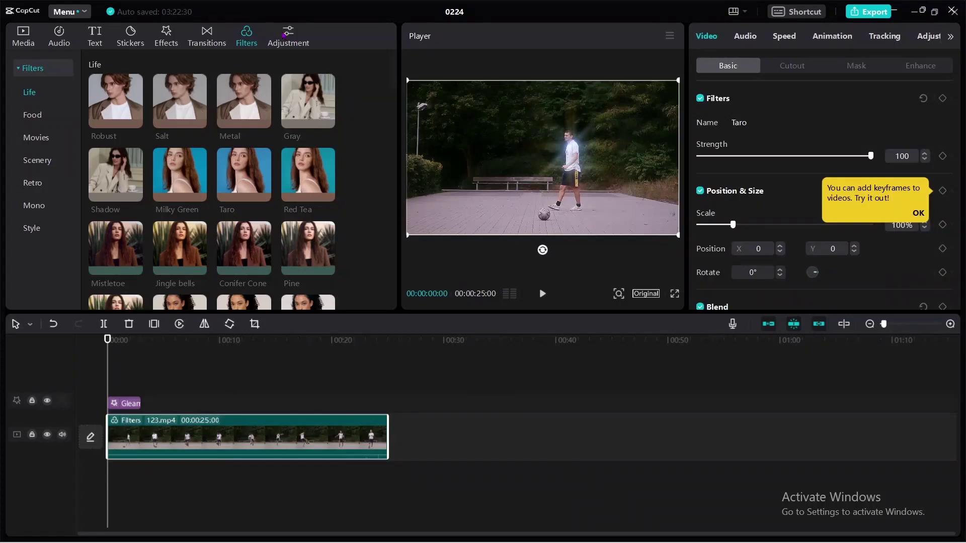
click(28, 118)
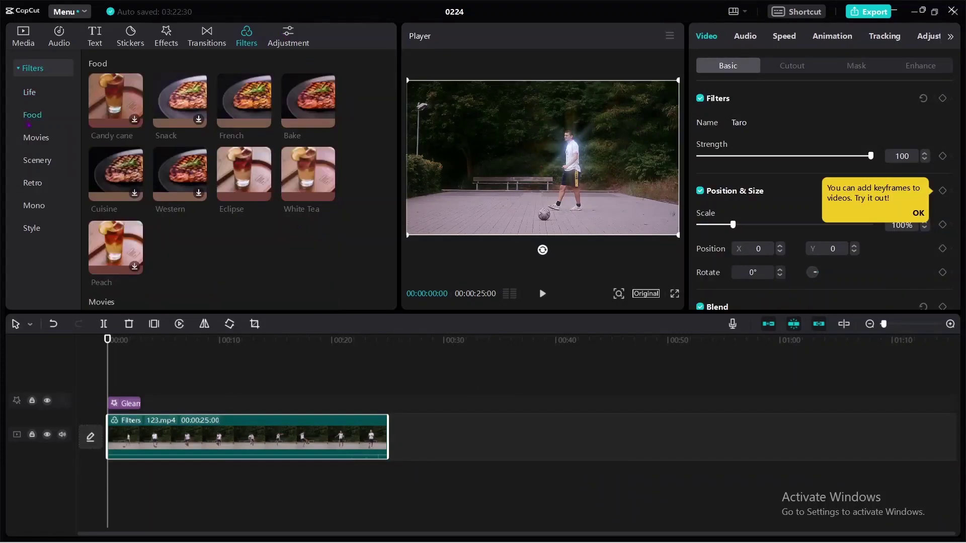
click(34, 138)
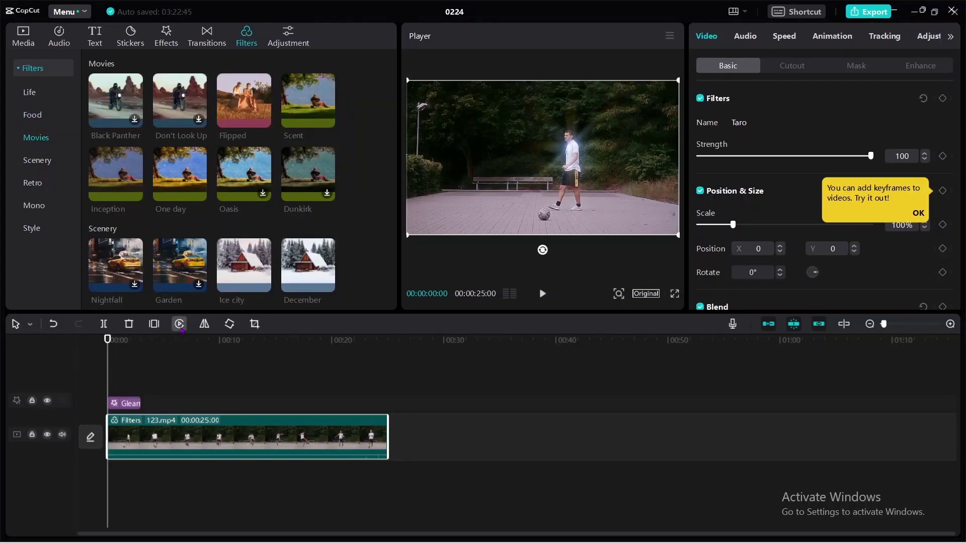
Play the filtered video from the start, pause it at about 15 seconds, and dismiss the keyframe tip
click(543, 294)
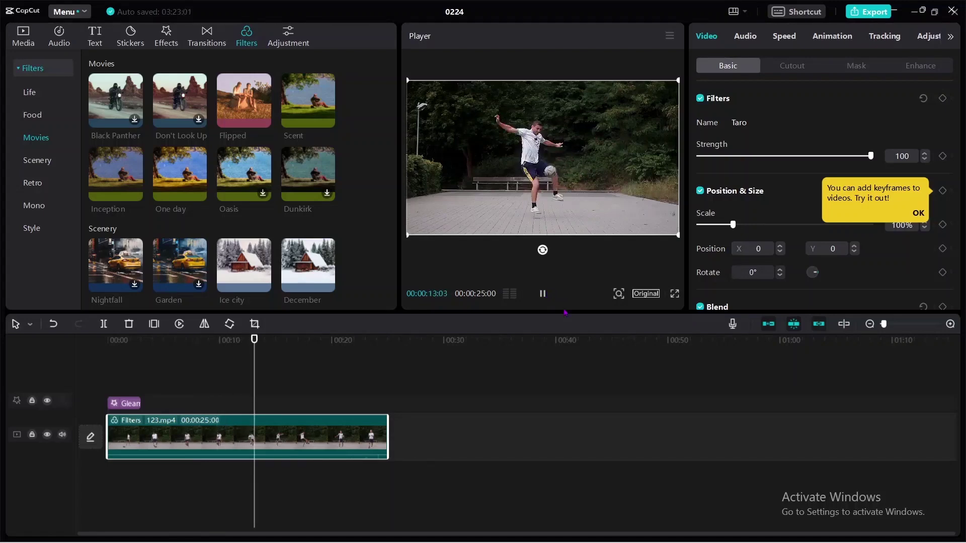
click(543, 293)
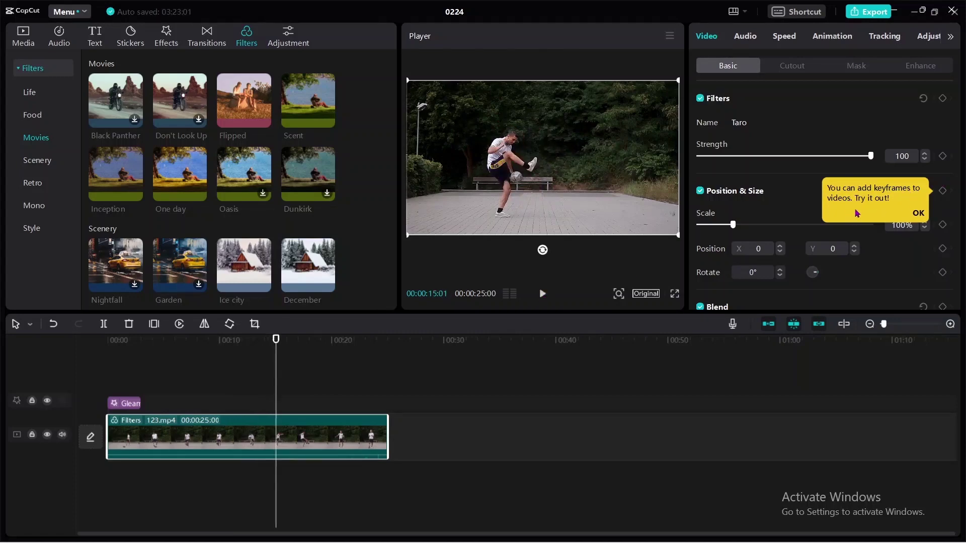
click(919, 214)
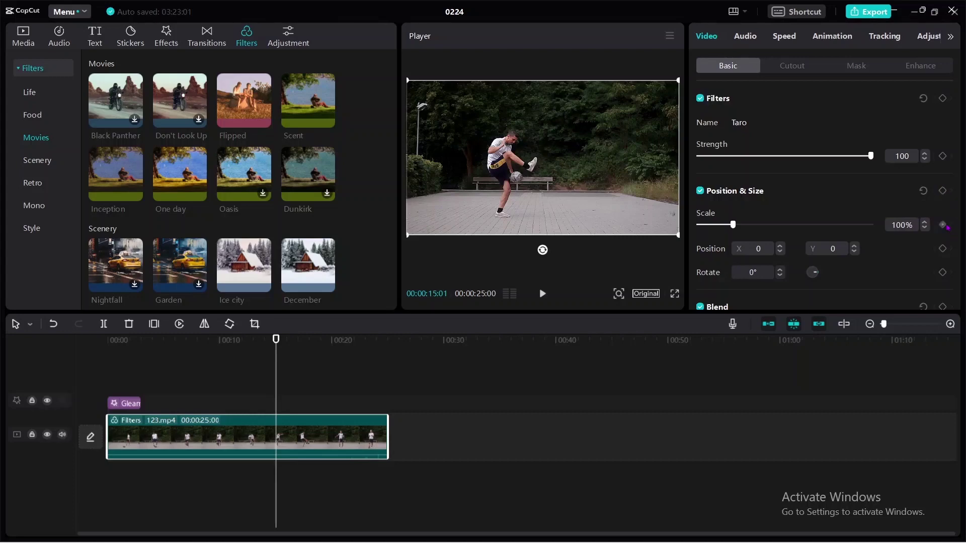
Look over the clip's audio settings and its normal speed settings, leaving the speed at 1.0x
click(747, 36)
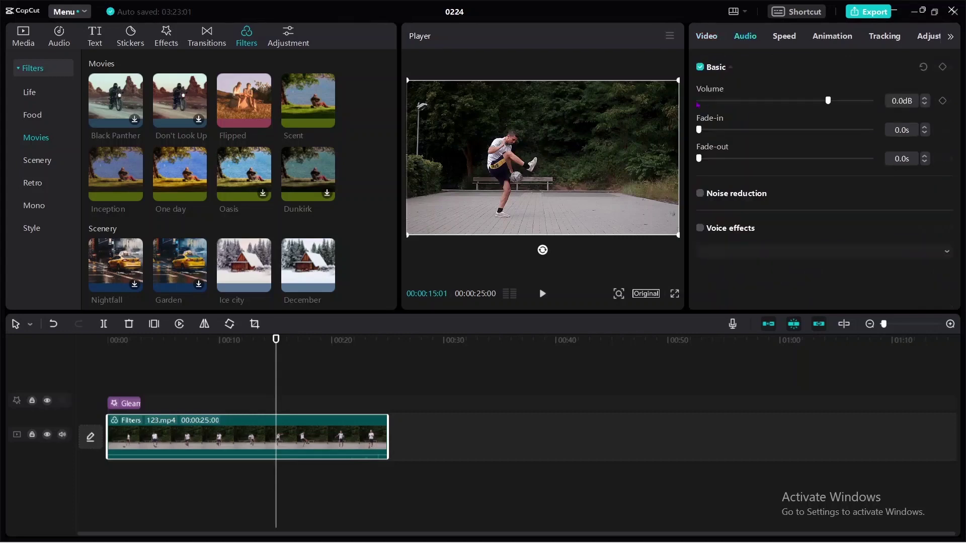
click(793, 36)
mouse_move(745, 118)
mouse_down()
mouse_move(895, 116)
mouse_move(744, 116)
mouse_move(740, 137)
mouse_up()
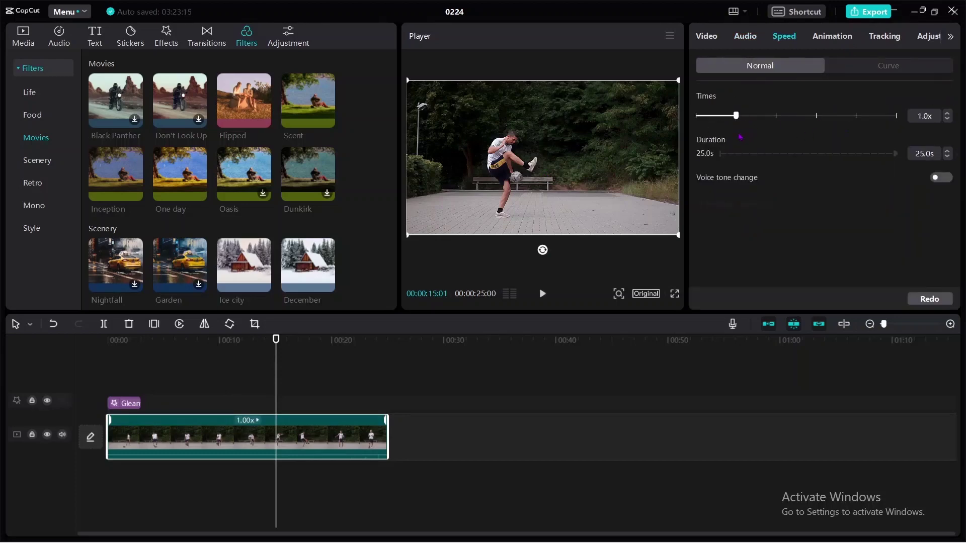
Apply the Rock Horizontally entrance animation to the 123.mp4 clip and play it back from the start
click(839, 34)
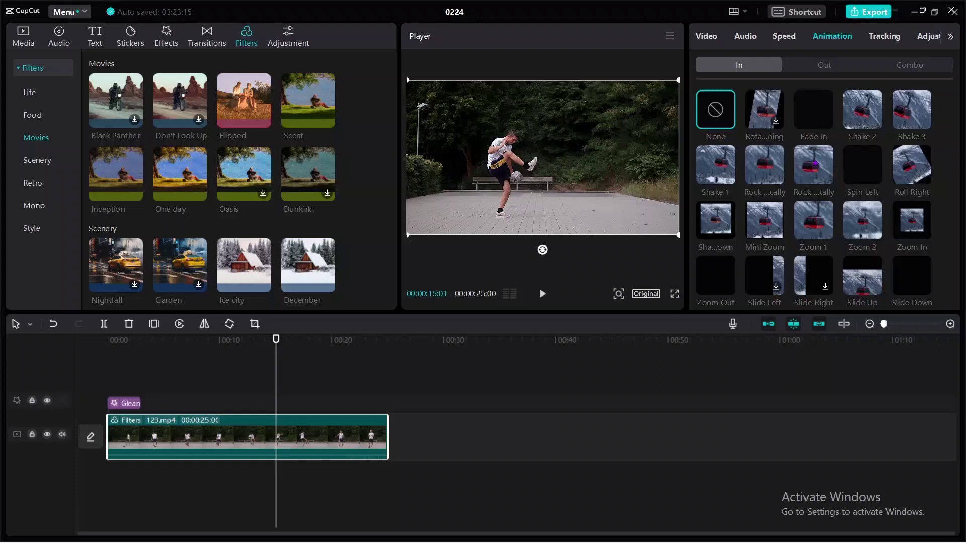
click(815, 164)
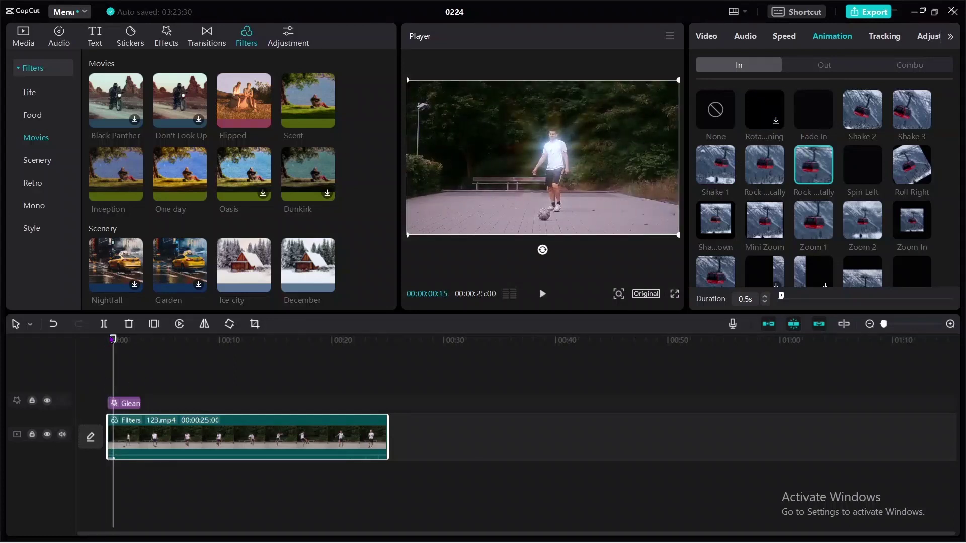
drag(111, 341, 108, 340)
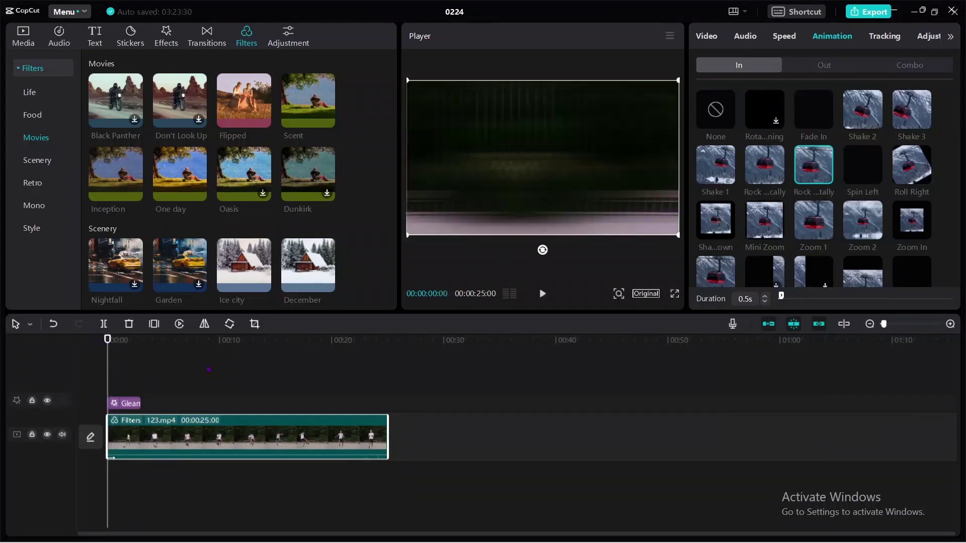
click(543, 296)
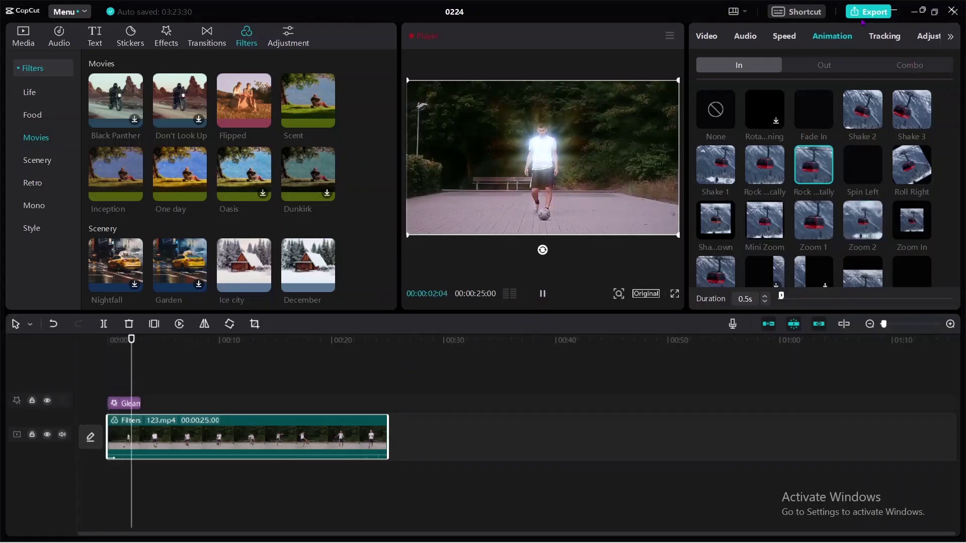
Check the clip's motion tracking option and return to its basic video settings
click(877, 38)
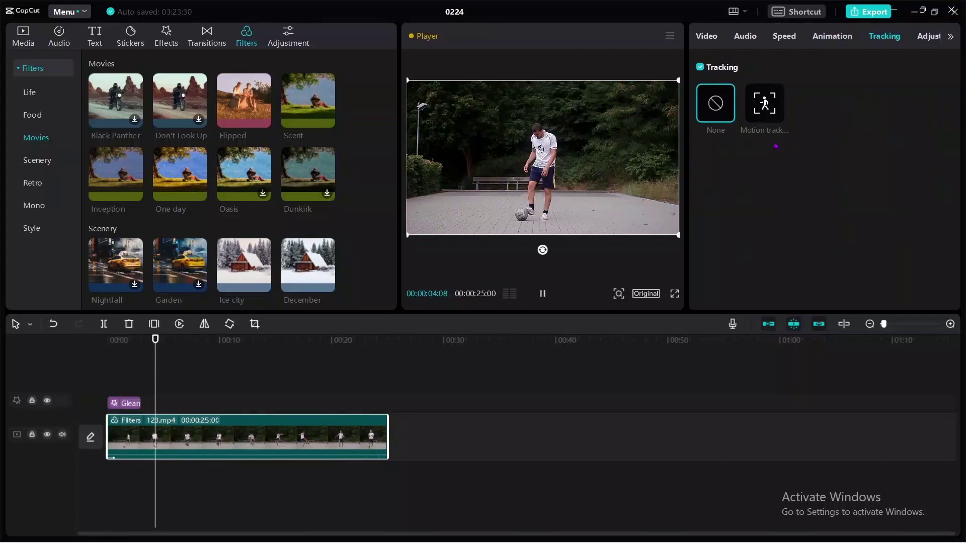
click(704, 42)
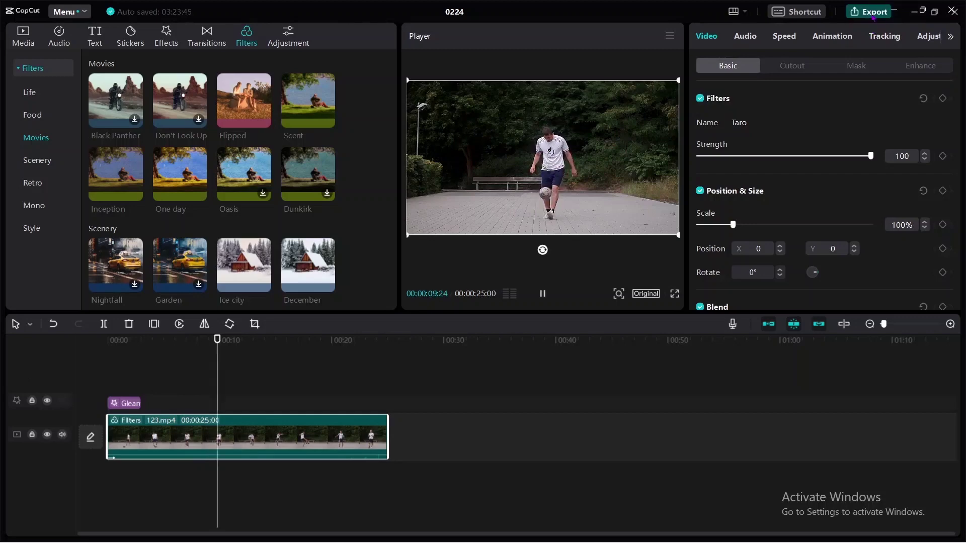
Open the export settings for project 0224 and set the video resolution to 4K
key(ctrl+e)
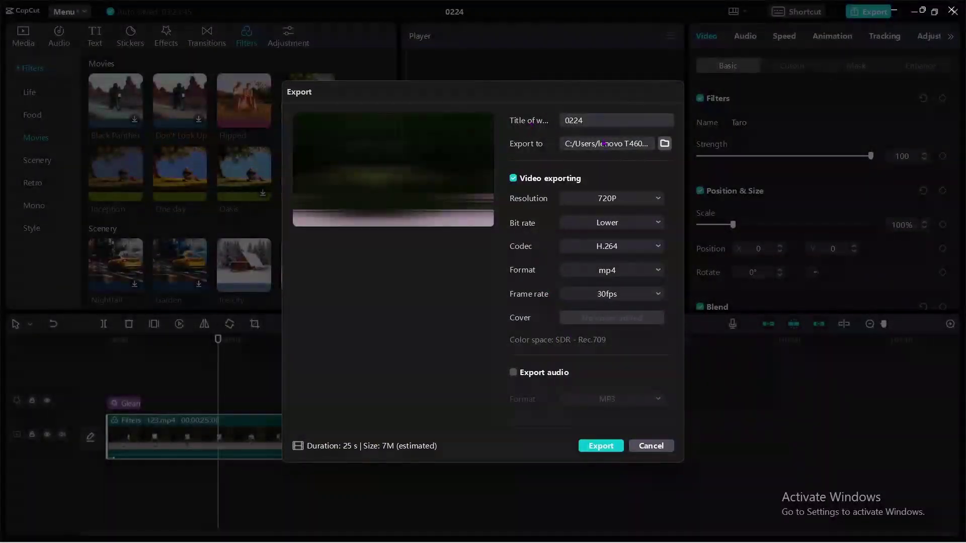
click(628, 199)
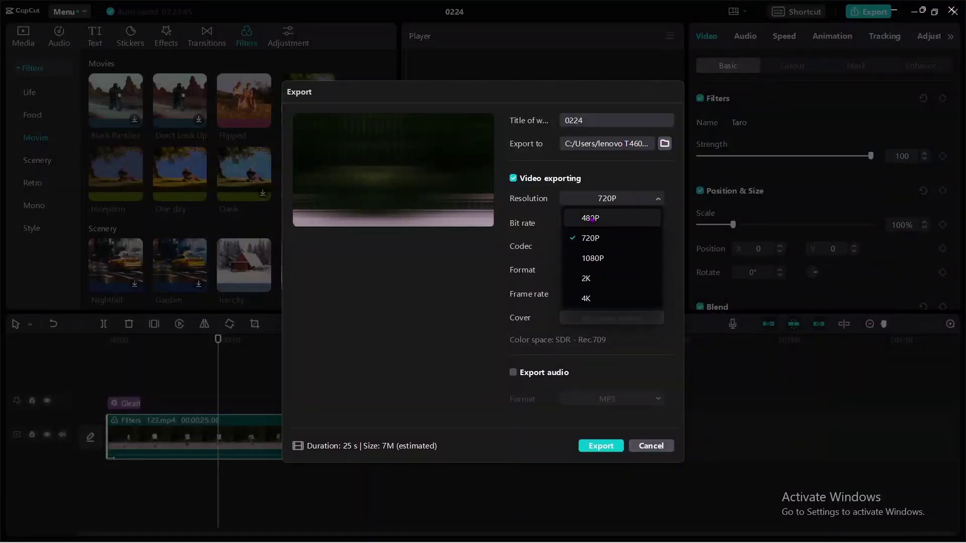
click(593, 300)
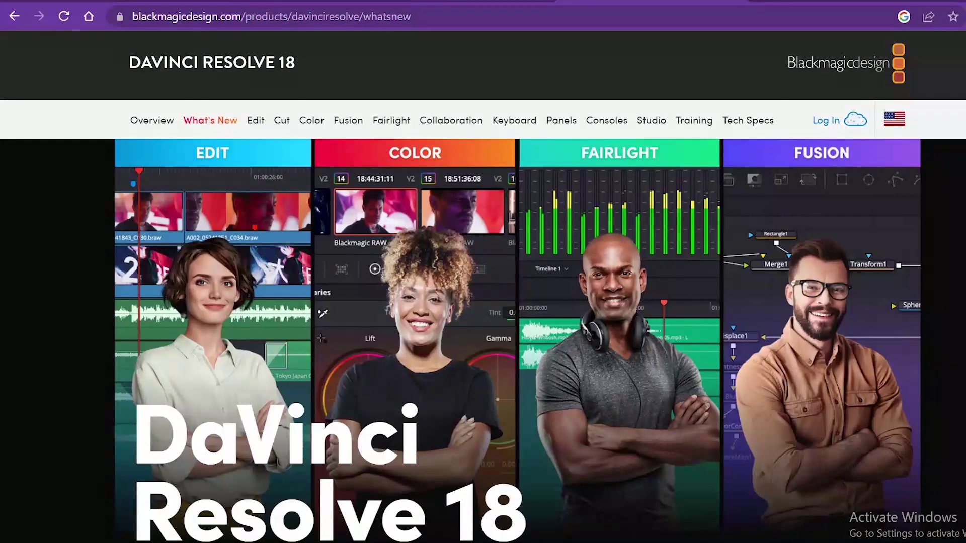
Switch to the DaVinci Resolve 18 What's New web page and look over its proxy, editing, audio, subtitle and multicam features
scroll(483, 343, down, 15)
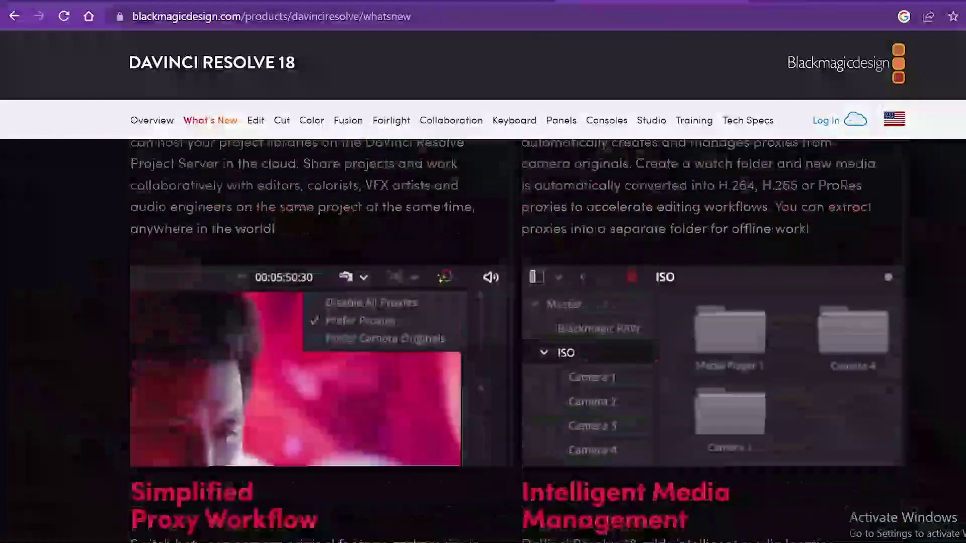
scroll(518, 341, down, 20)
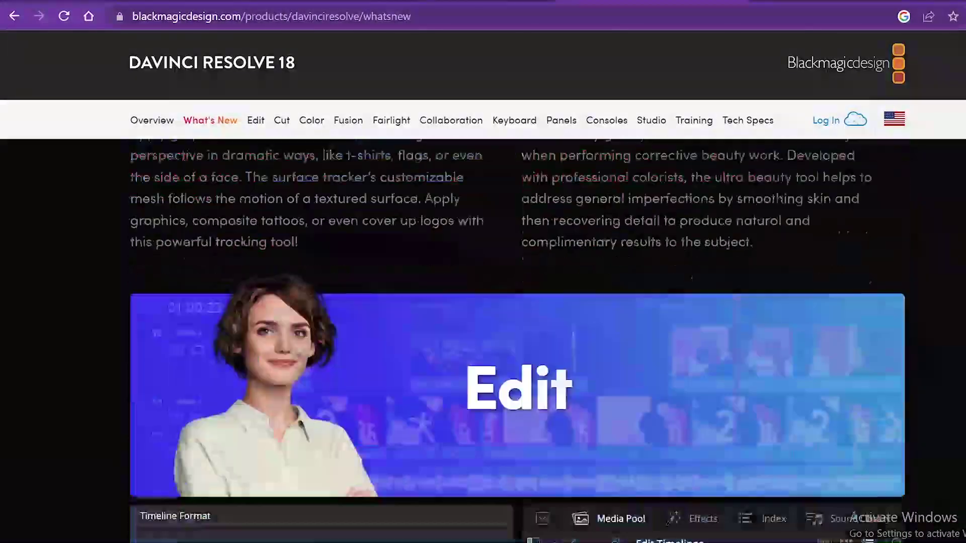
scroll(518, 341, down, 20)
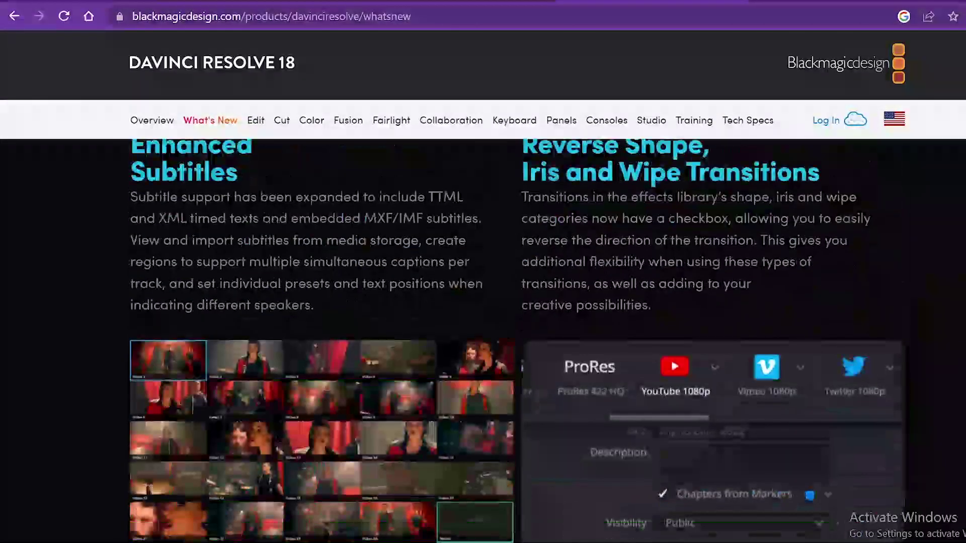
scroll(517, 342, up, 8)
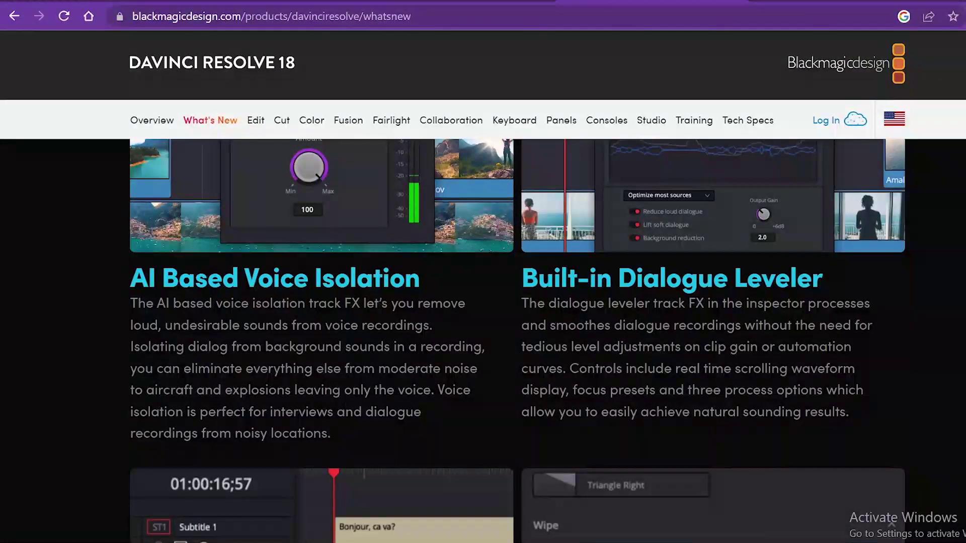
scroll(517, 341, down, 8)
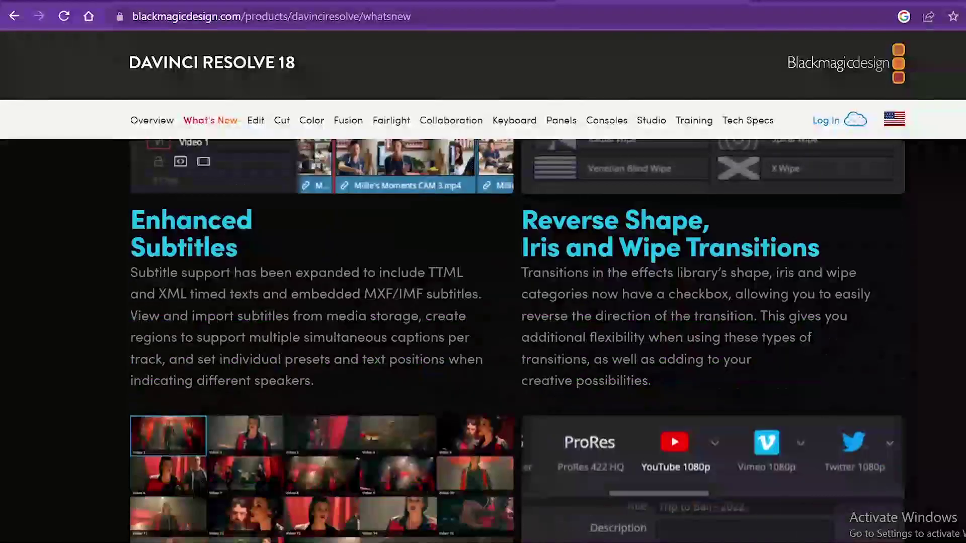
scroll(518, 341, down, 12)
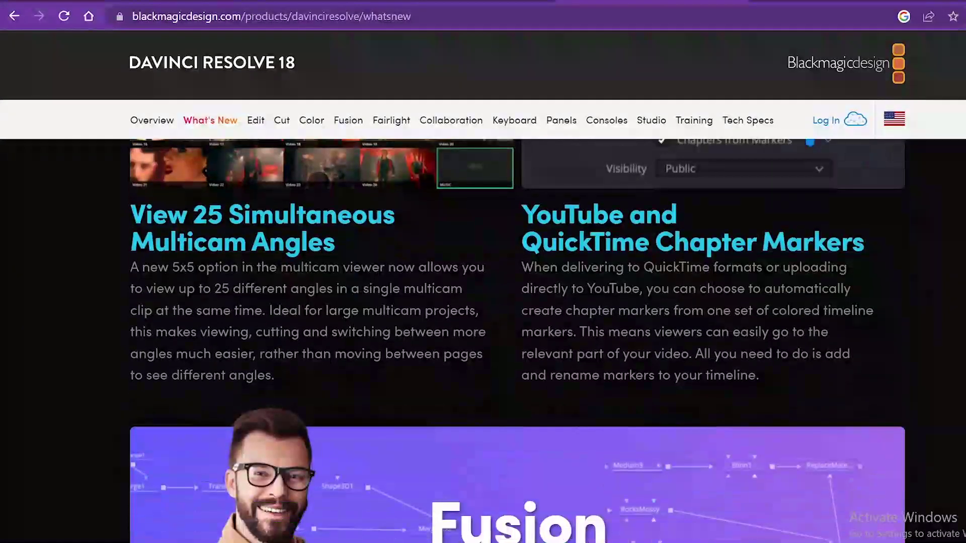
Look over the chapter marker, Fusion, GPU accelerated paint and text and shape acceleration features on the What's New page
scroll(517, 341, down, 8)
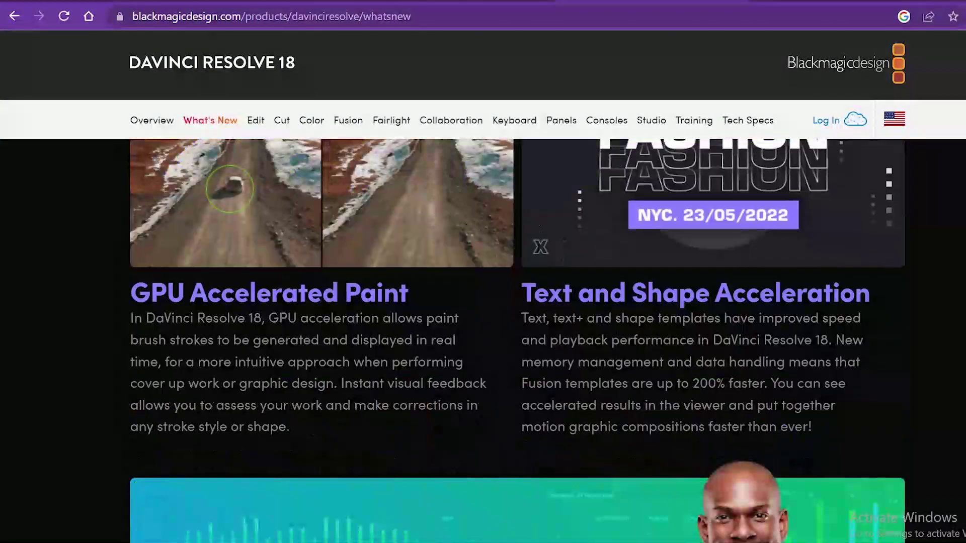
scroll(517, 341, down, 14)
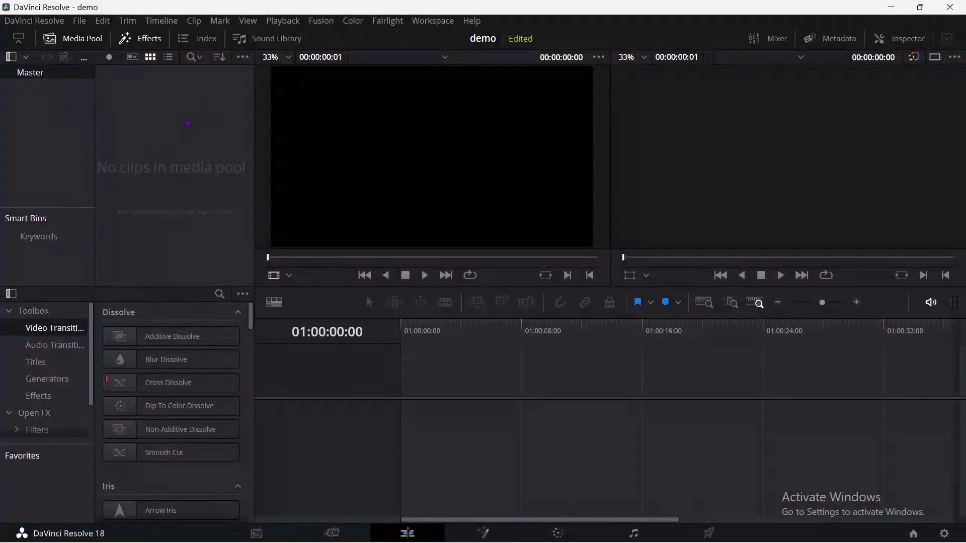
Switch to DaVinci Resolve and import 123.mp4 from the desktop's New folder (2), changing the project frame rate to match the clip
right_click(139, 125)
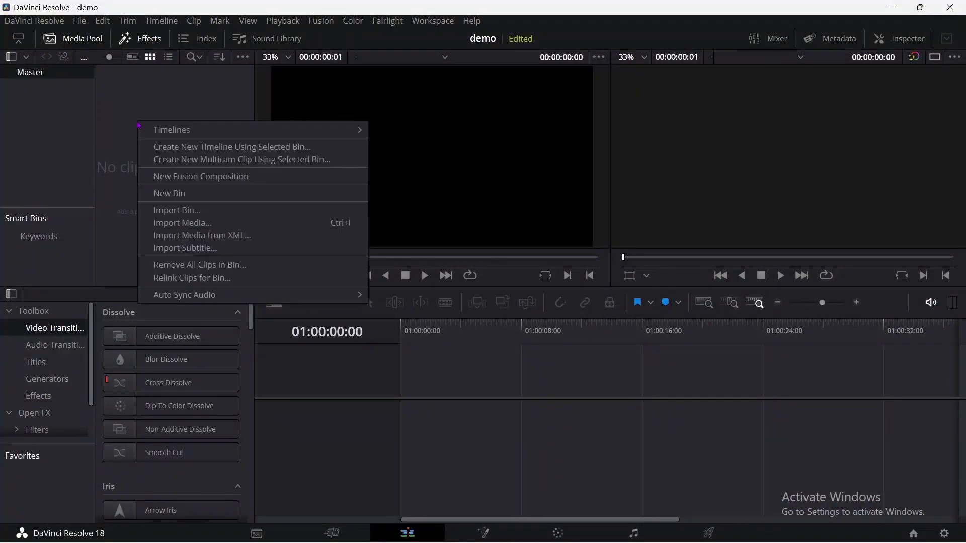
click(194, 228)
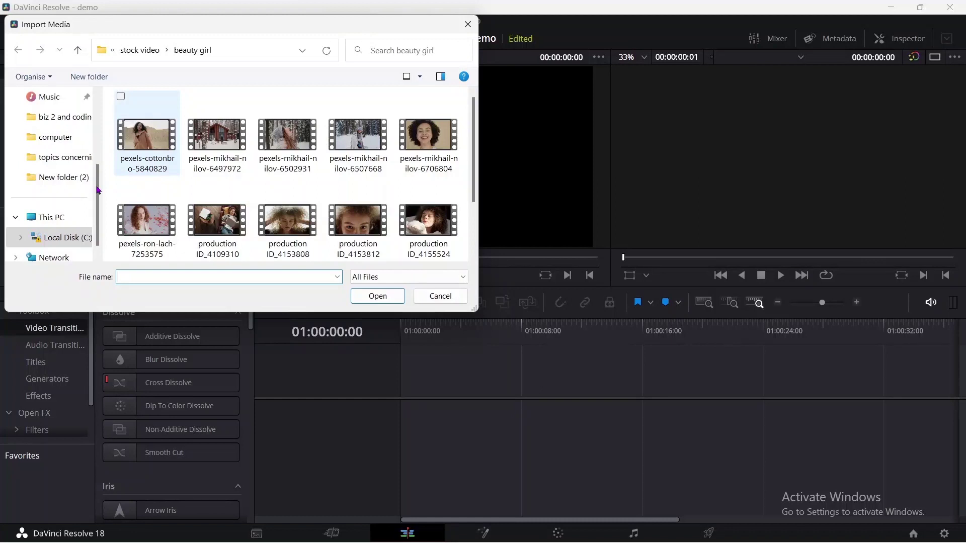
drag(99, 193, 108, 99)
click(54, 138)
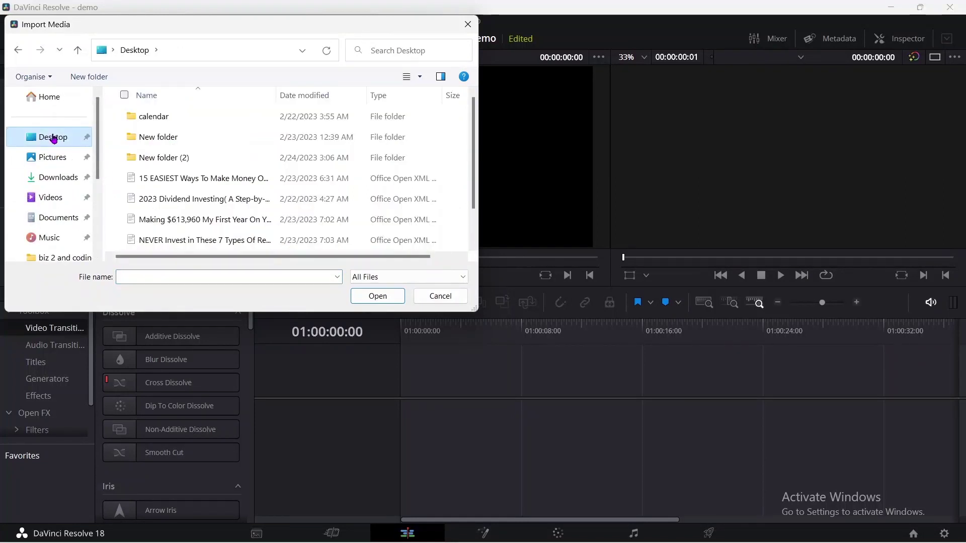
double_click(172, 158)
click(177, 157)
click(377, 296)
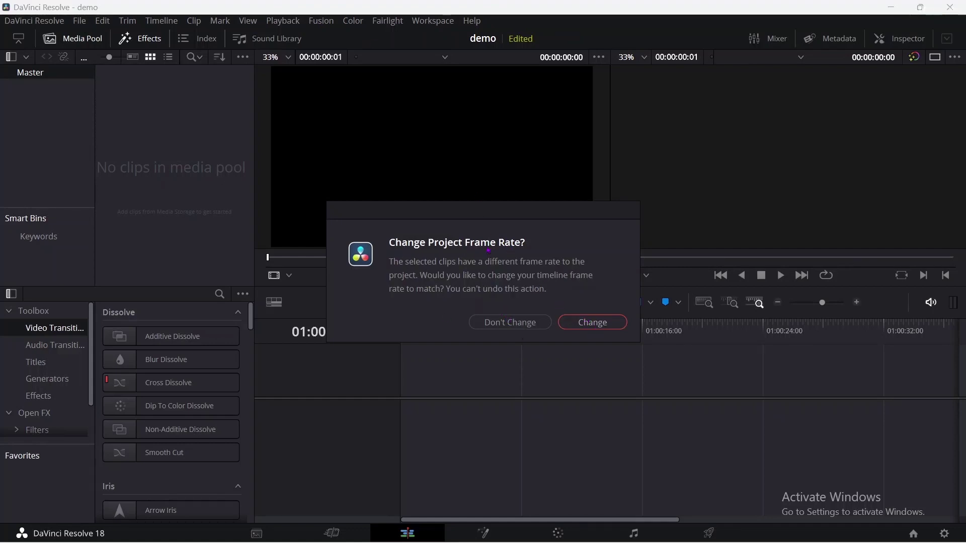
click(588, 326)
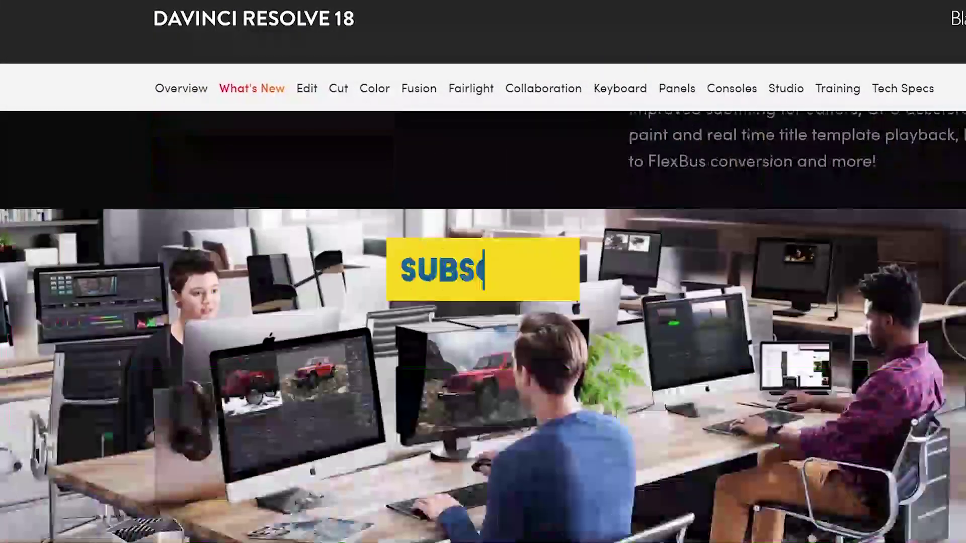
Switch to the DaVinci Resolve 18 What's New web page and examine its features through to the software editions and their prices
scroll(483, 328, down, 20)
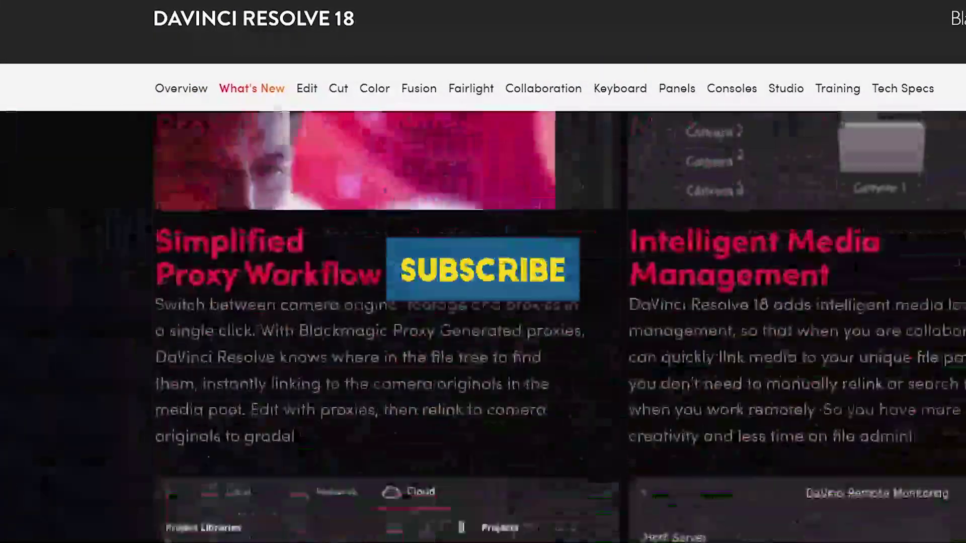
scroll(483, 327, down, 20)
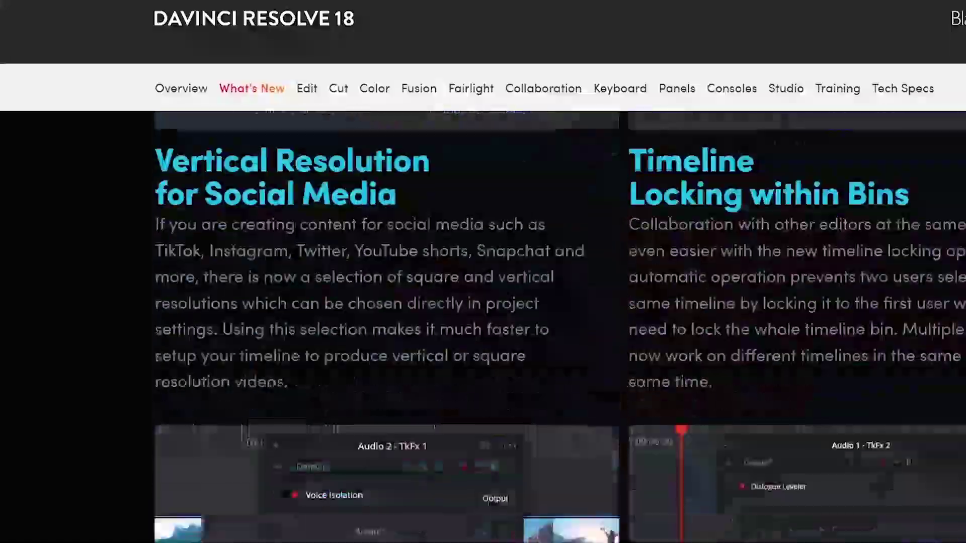
scroll(483, 327, down, 20)
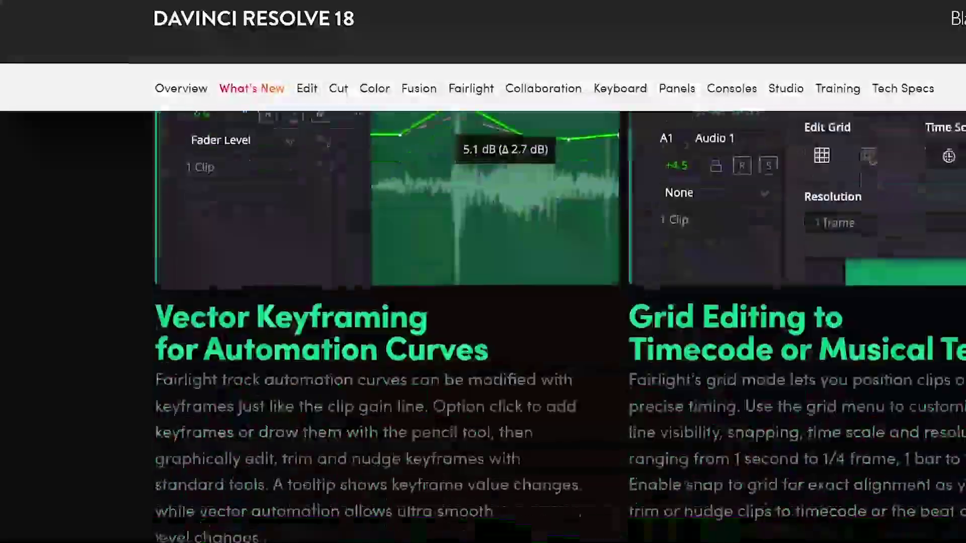
scroll(483, 327, down, 20)
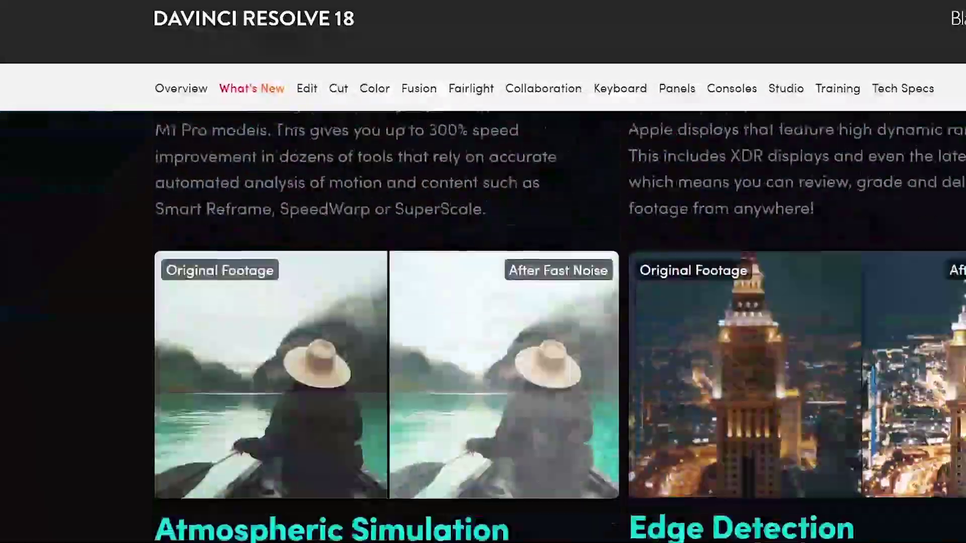
scroll(483, 327, down, 20)
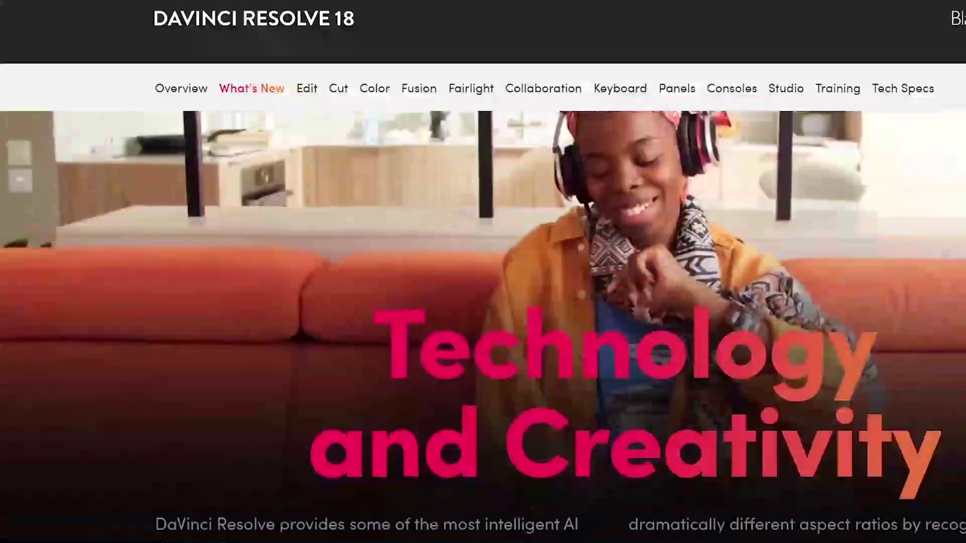
scroll(483, 327, down, 20)
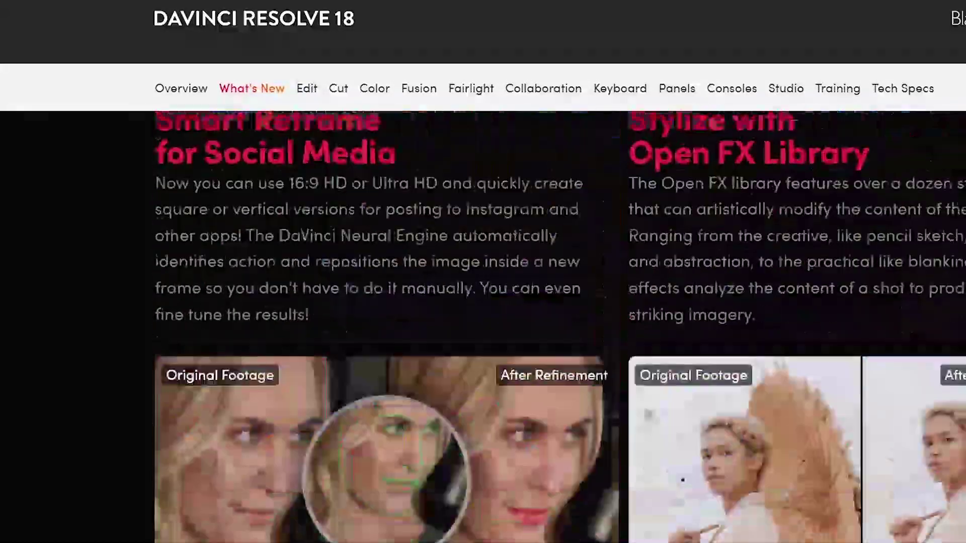
scroll(483, 327, down, 10)
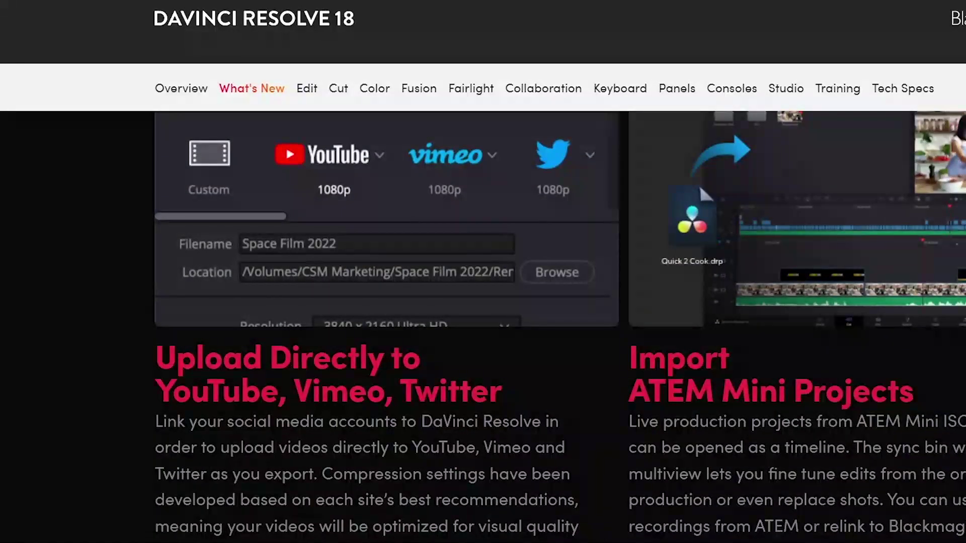
scroll(483, 327, down, 20)
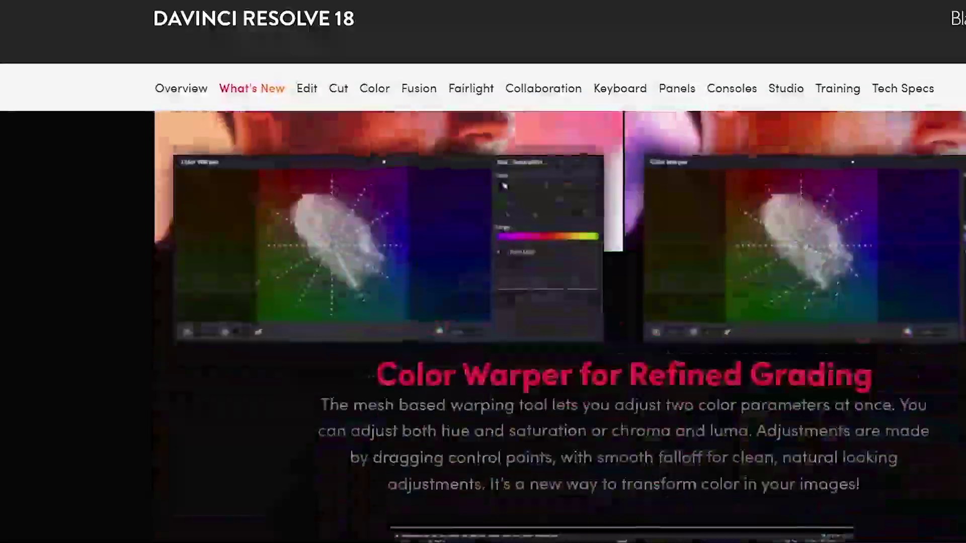
scroll(864, 402, down, 15)
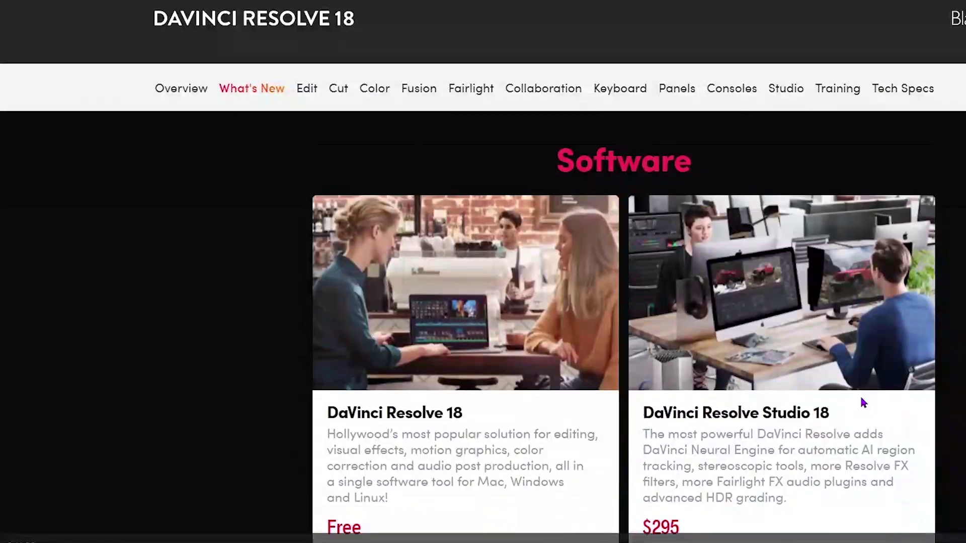
scroll(864, 403, down, 3)
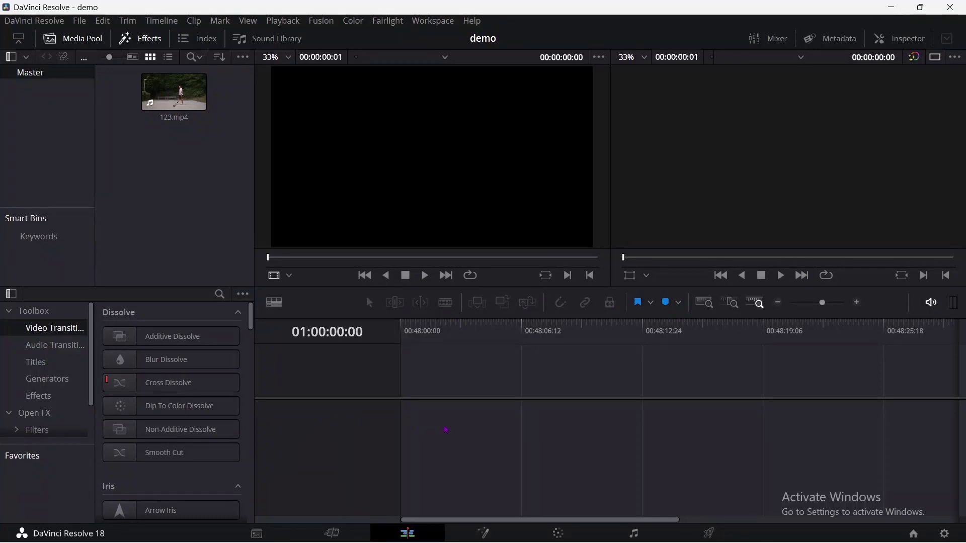
Switch to DaVinci Resolve and place the 123.mp4 clip from the media pool on the timeline
click(169, 88)
drag(198, 138, 409, 118)
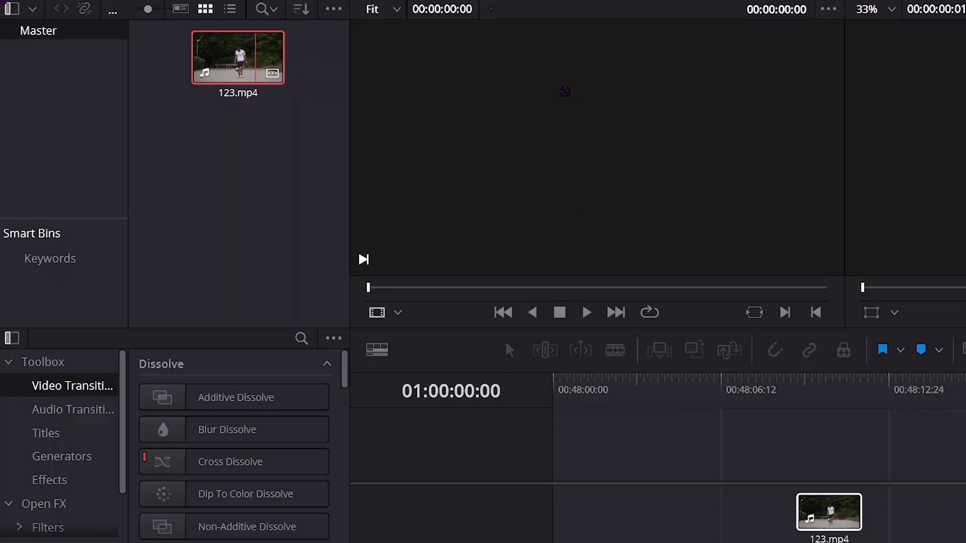